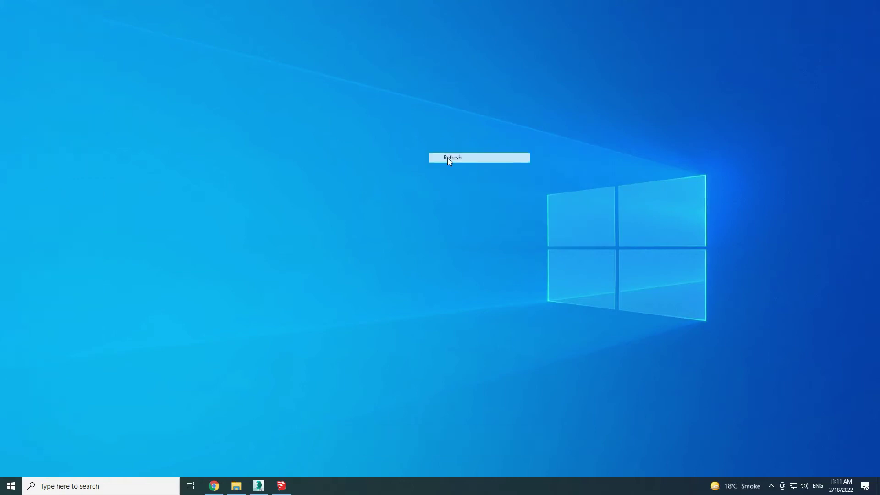
# Zoom and frame the whole house front-on
pyautogui.scroll(5, 693, 241)
pyautogui.scroll(5, 692, 242)
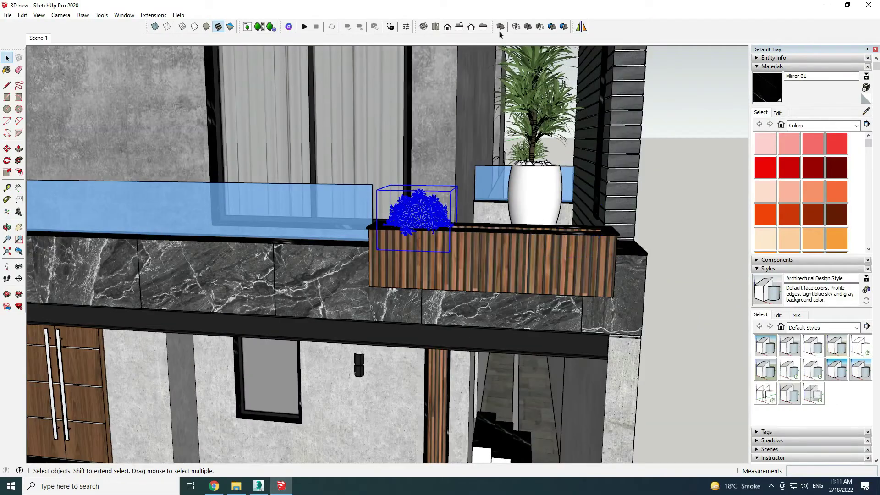
pyautogui.scroll(-5, 371, 272)
pyautogui.scroll(3, 372, 272)
pyautogui.moveTo(413, 229); pyautogui.dragTo(371, 273, button='middle')
pyautogui.scroll(1, 371, 273)
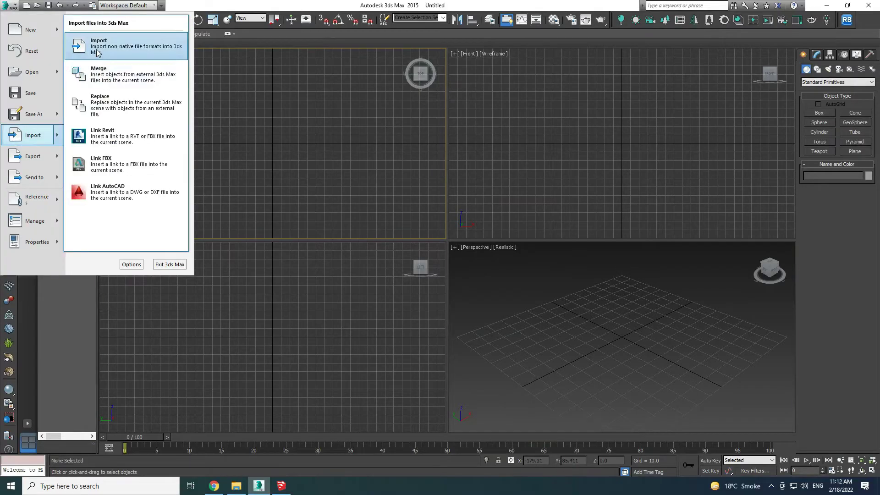
# Import a model file and reposition the tree in the top view
pyautogui.click(98, 52)
pyautogui.click(304, 275)
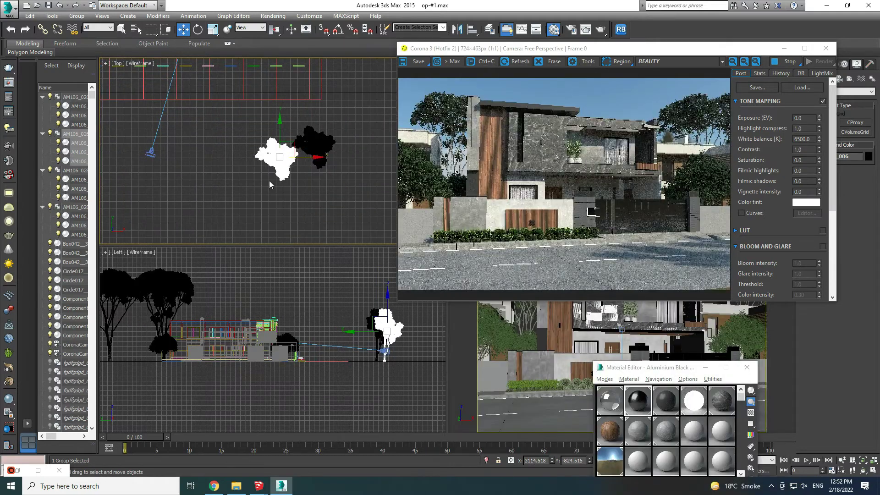
pyautogui.moveTo(268, 180); pyautogui.dragTo(289, 182)
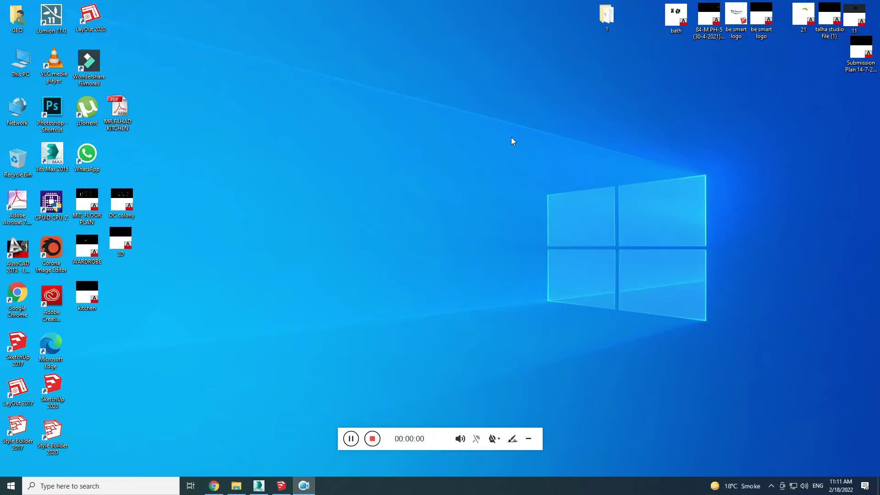
# Refresh the Windows desktop repeatedly from its right-click menu
pyautogui.rightClick(512, 139)
pyautogui.click(524, 165)
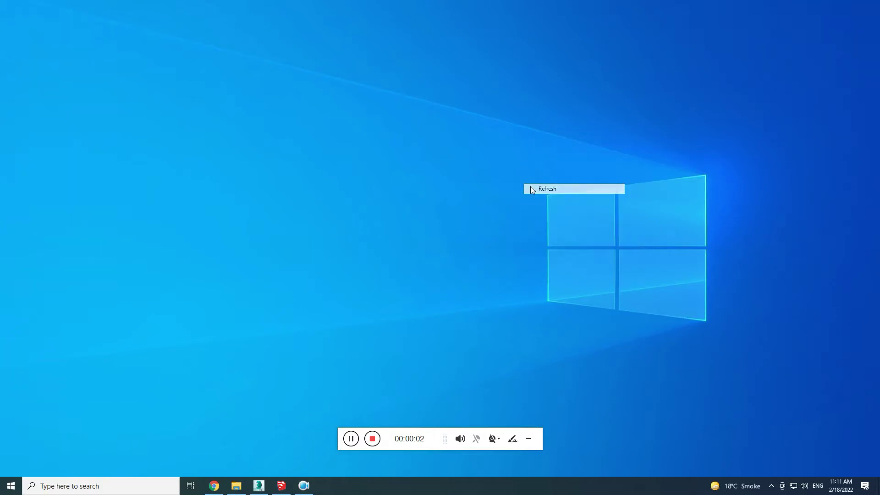
pyautogui.rightClick(459, 124)
pyautogui.rightClick(461, 146)
pyautogui.click(491, 176)
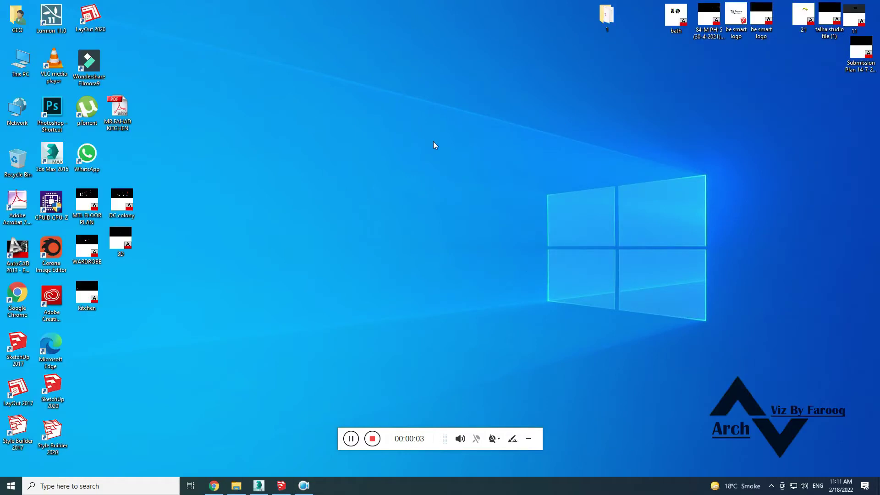
pyautogui.rightClick(434, 140)
pyautogui.click(440, 158)
pyautogui.rightClick(427, 134)
pyautogui.click(438, 153)
pyautogui.rightClick(439, 157)
pyautogui.click(459, 183)
pyautogui.rightClick(399, 137)
pyautogui.click(409, 165)
# Restore SketchUp and zoom in on the balcony planter at a level angle
pyautogui.click(281, 486)
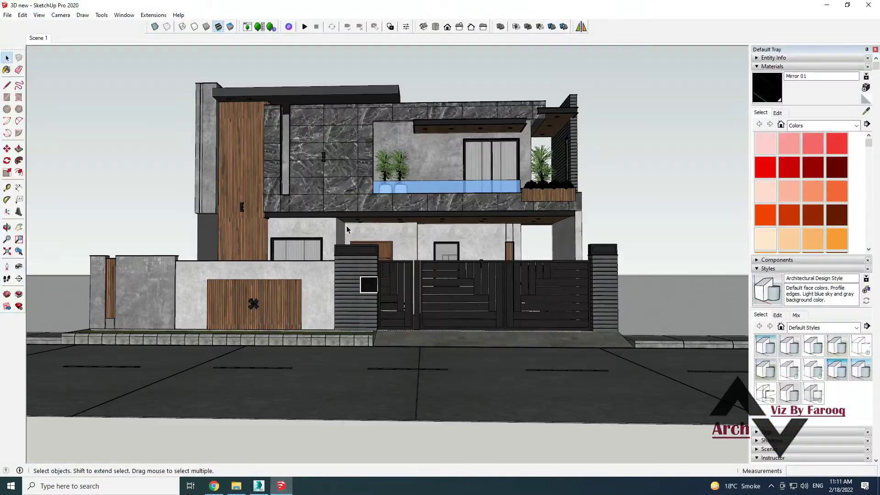
pyautogui.moveTo(198, 192)
pyautogui.mouseDown(button='middle')
pyautogui.moveTo(266, 246)
pyautogui.moveTo(350, 149)
pyautogui.moveTo(538, 203)
pyautogui.moveTo(582, 251)
pyautogui.mouseUp(button='middle')
pyautogui.scroll(3, 351, 148)
pyautogui.scroll(2, 351, 149)
pyautogui.scroll(2, 583, 251)
pyautogui.scroll(2, 582, 255)
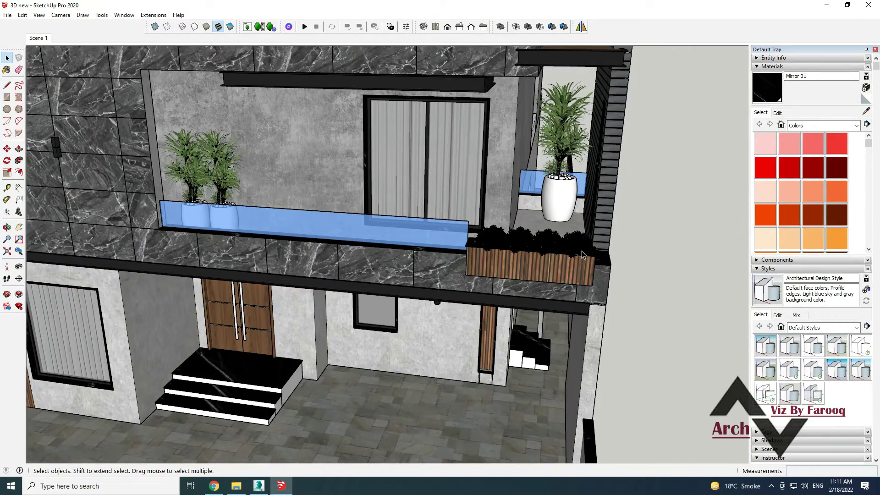
pyautogui.moveTo(577, 257); pyautogui.dragTo(577, 224, button='middle')
pyautogui.scroll(2, 577, 224)
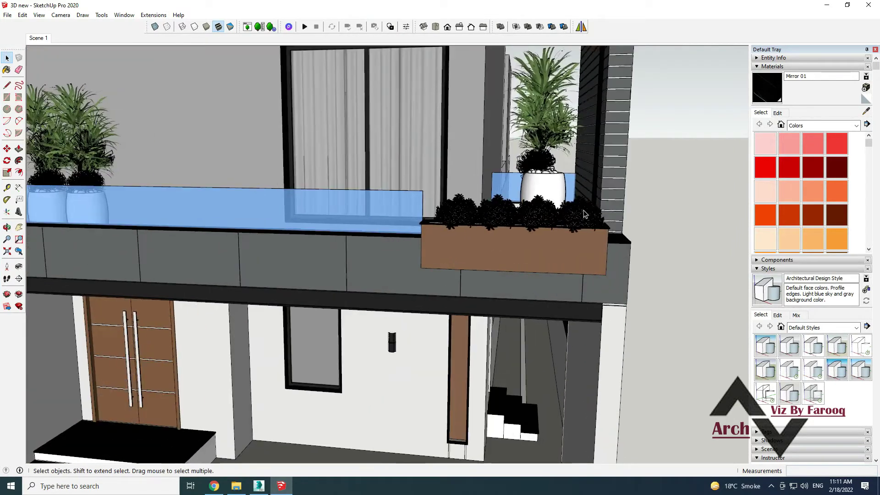
pyautogui.scroll(2, 577, 221)
# Delete three shrubs from the balcony planter and select the leftmost one
pyautogui.click(576, 221)
pyautogui.press('Delete')
pyautogui.click(543, 220)
pyautogui.press('Delete')
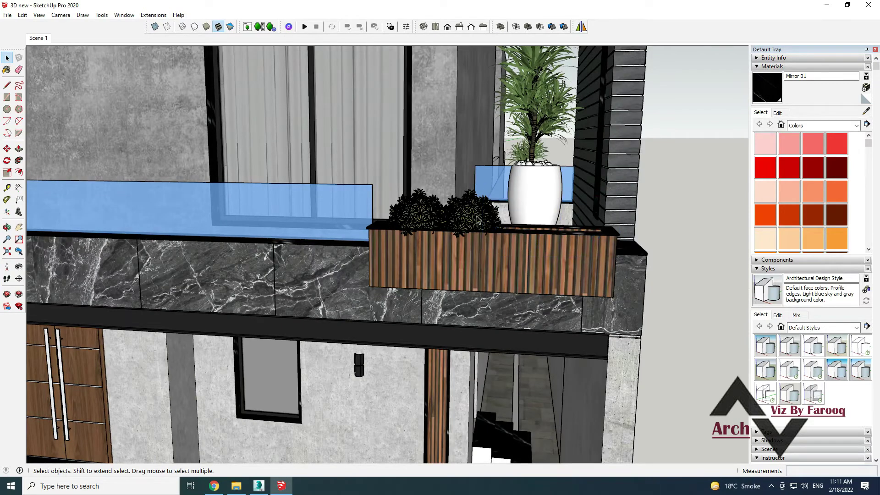
pyautogui.click(479, 220)
pyautogui.press('Delete')
pyautogui.click(412, 216)
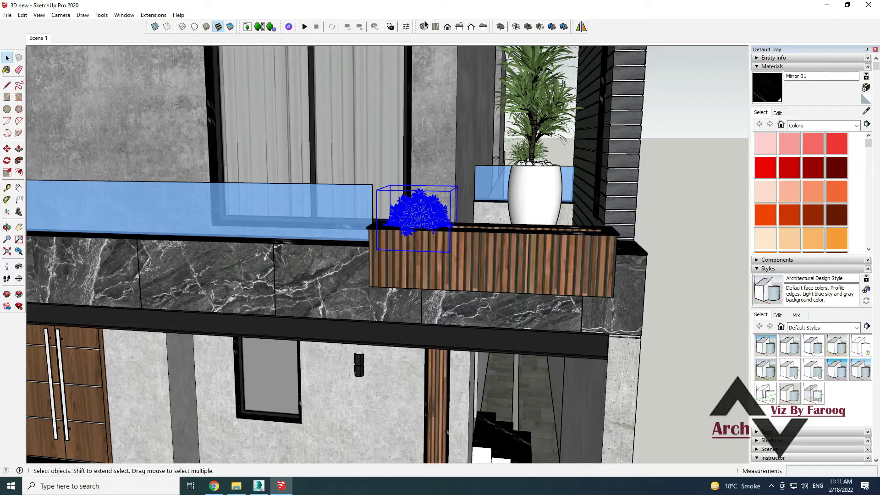
# Orbit out to the facade, select the remaining planter shrub, and return to a frontal view
pyautogui.scroll(-5, 531, 240)
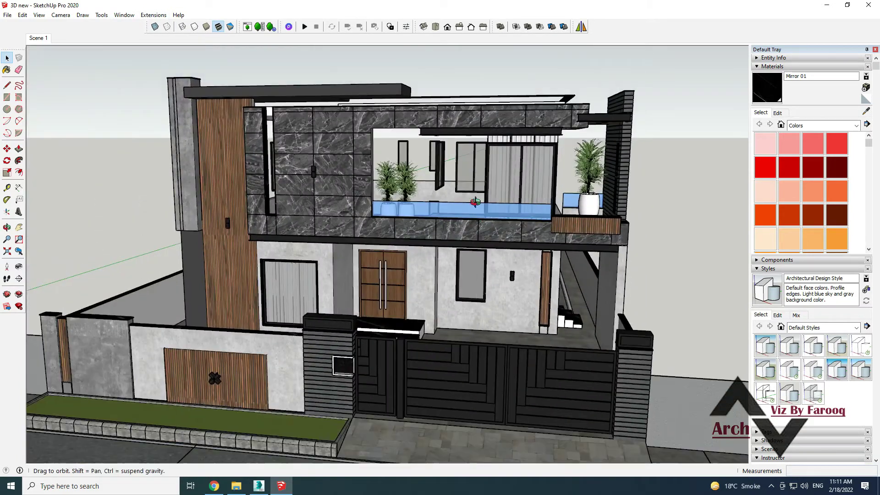
pyautogui.scroll(-5, 531, 239)
pyautogui.moveTo(527, 239); pyautogui.dragTo(535, 241, button='middle')
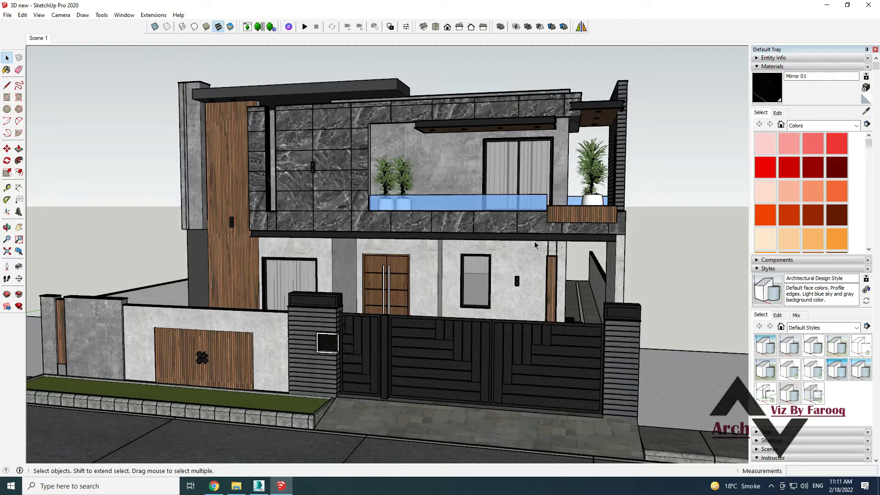
pyautogui.scroll(2, 578, 202)
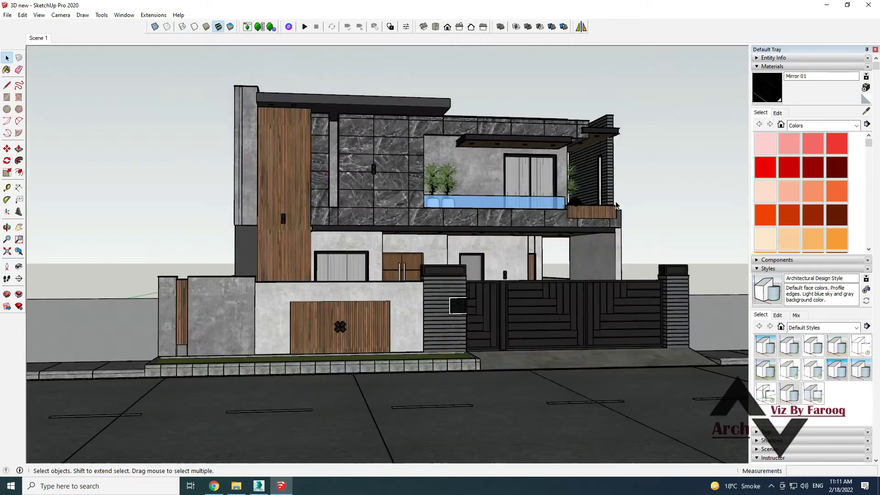
pyautogui.scroll(2, 578, 202)
pyautogui.scroll(3, 578, 202)
pyautogui.click(573, 203)
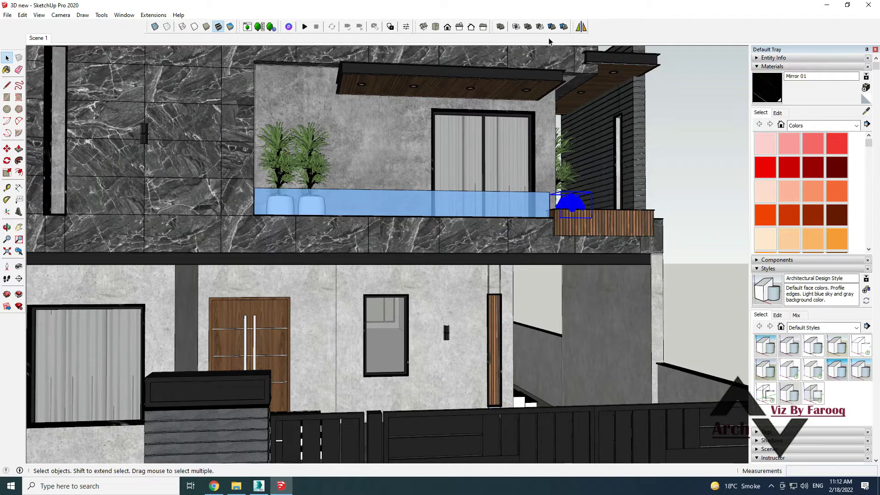
pyautogui.scroll(-1, 397, 224)
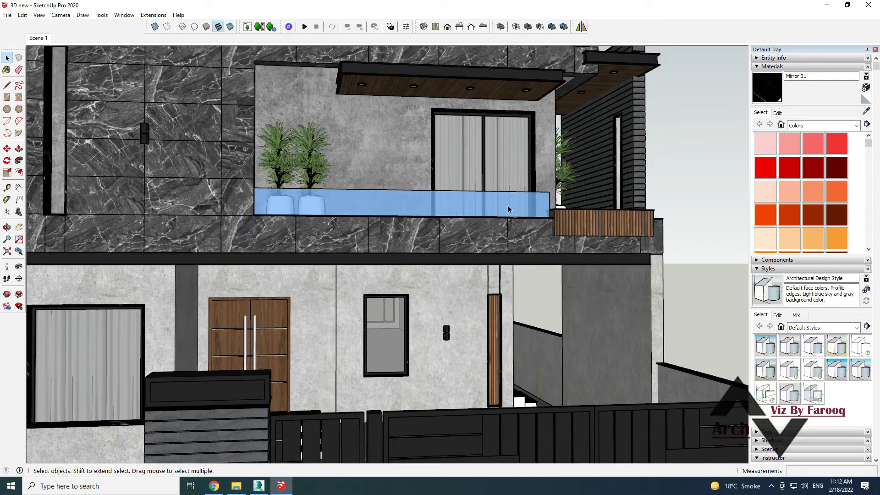
pyautogui.scroll(-4, 397, 223)
pyautogui.moveTo(397, 224)
pyautogui.mouseDown(button='middle')
pyautogui.moveTo(568, 342)
pyautogui.moveTo(440, 236)
pyautogui.moveTo(402, 236)
pyautogui.mouseUp(button='middle')
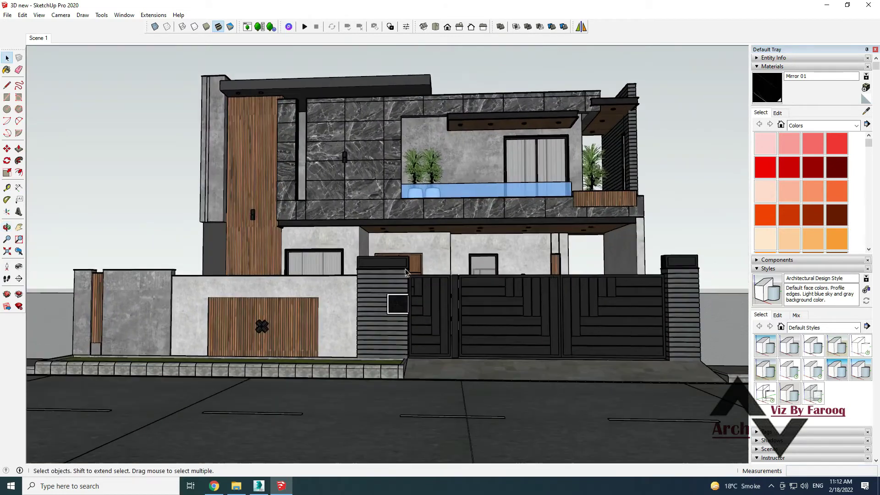
# Save the model to the Desktop in SketchUp Version 8 format
pyautogui.click(16, 15)
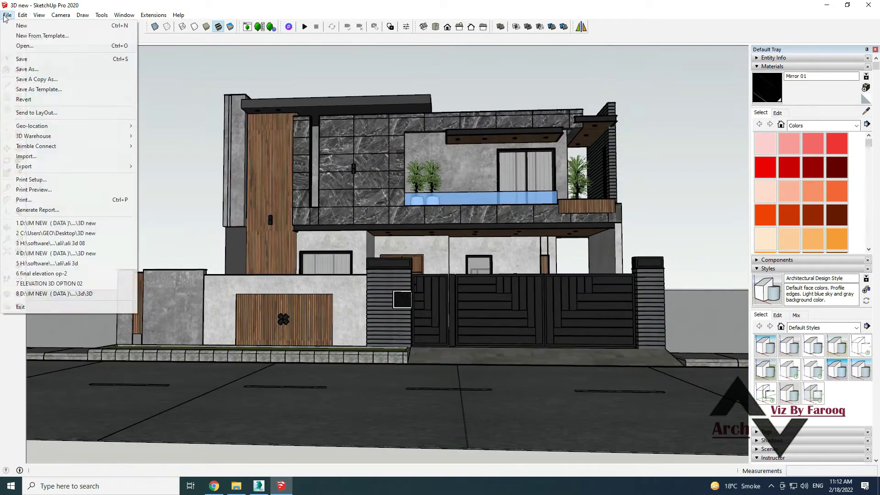
pyautogui.click(28, 68)
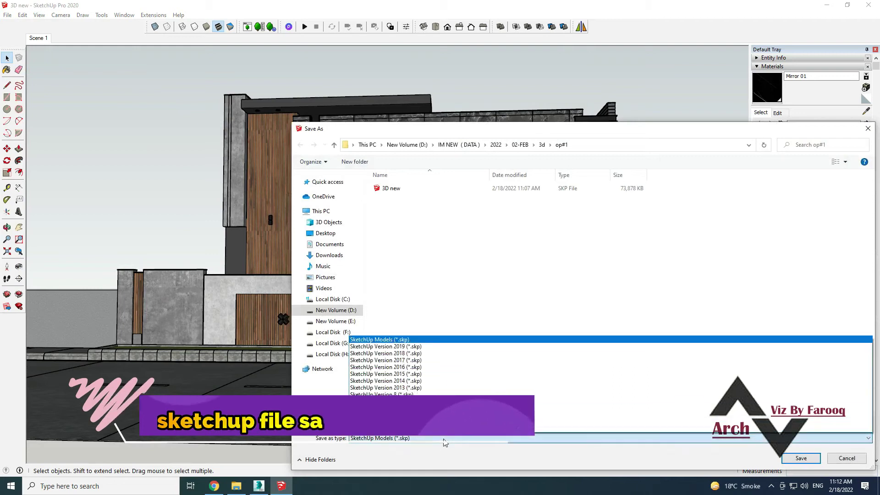
pyautogui.click(413, 438)
pyautogui.click(380, 394)
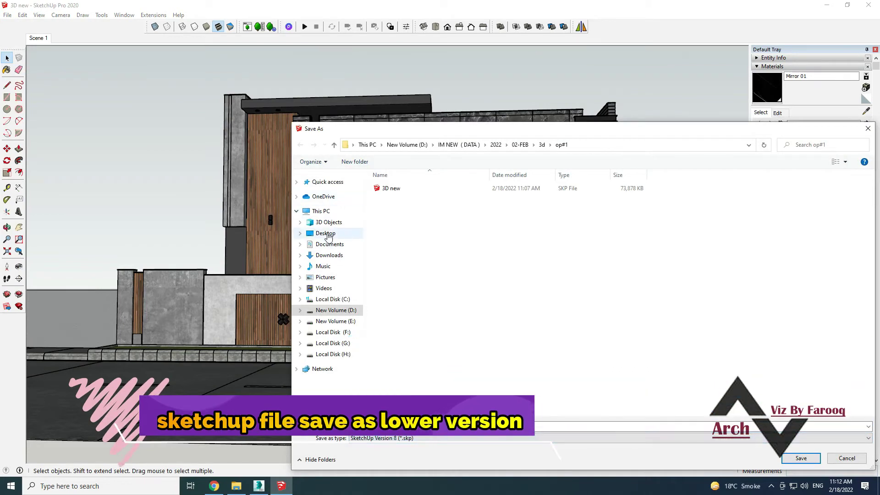
pyautogui.click(325, 233)
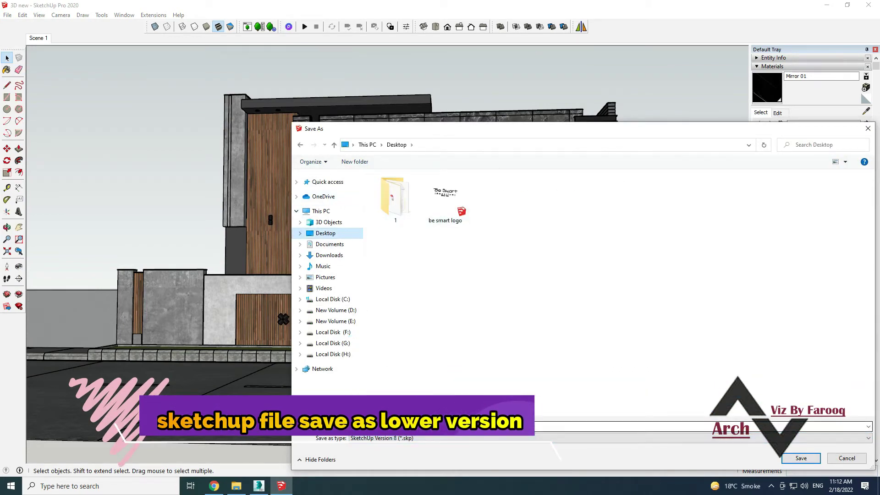
pyautogui.click(801, 458)
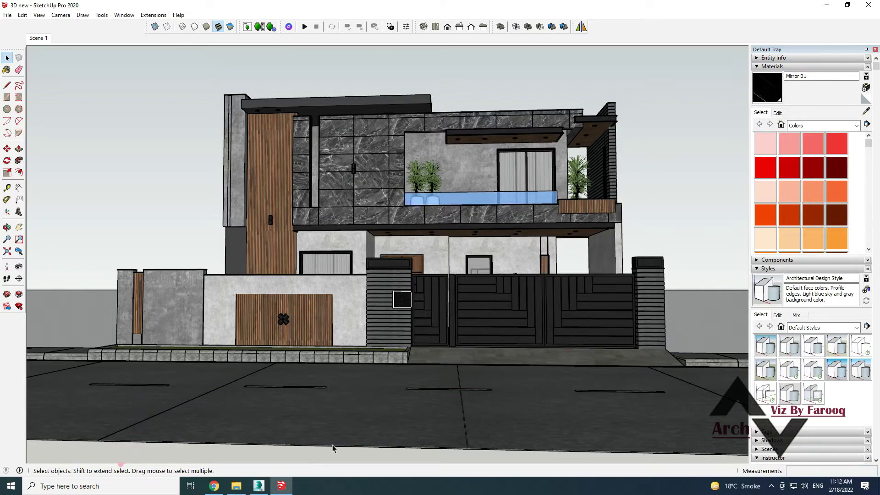
# Switch to 3ds Max and make the Top viewport active
pyautogui.click(259, 486)
pyautogui.click(511, 124)
pyautogui.click(412, 275)
pyautogui.click(330, 139)
pyautogui.click(463, 285)
pyautogui.click(402, 294)
pyautogui.click(546, 153)
pyautogui.click(366, 332)
pyautogui.click(364, 207)
pyautogui.click(574, 312)
pyautogui.click(315, 108)
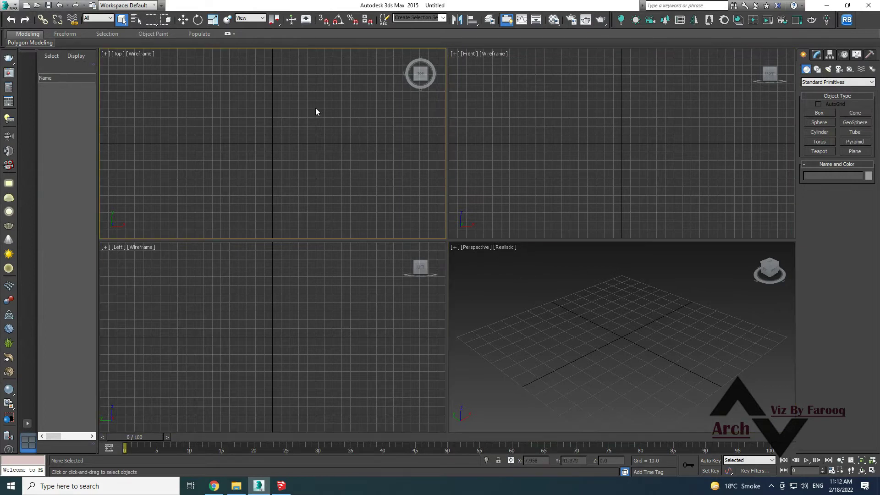
# Choose 3D new.skp from the Desktop for import
pyautogui.click(15, 6)
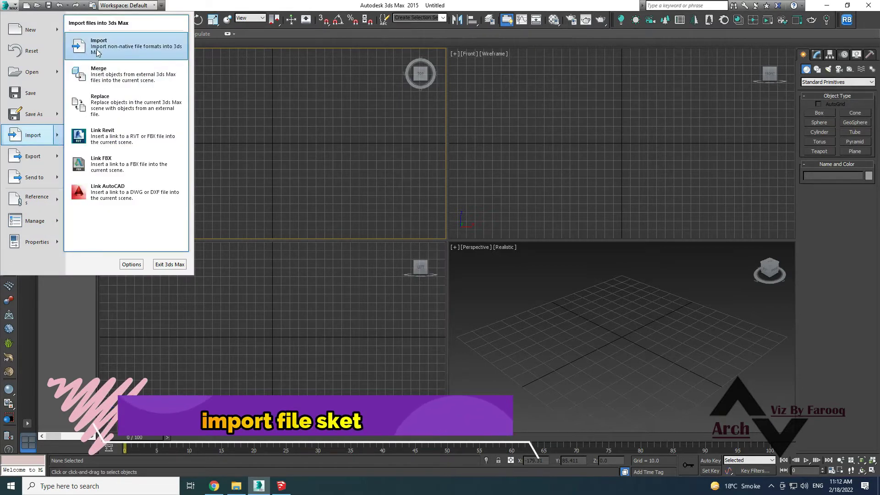
pyautogui.moveTo(33, 135)
pyautogui.click(97, 54)
pyautogui.click(26, 87)
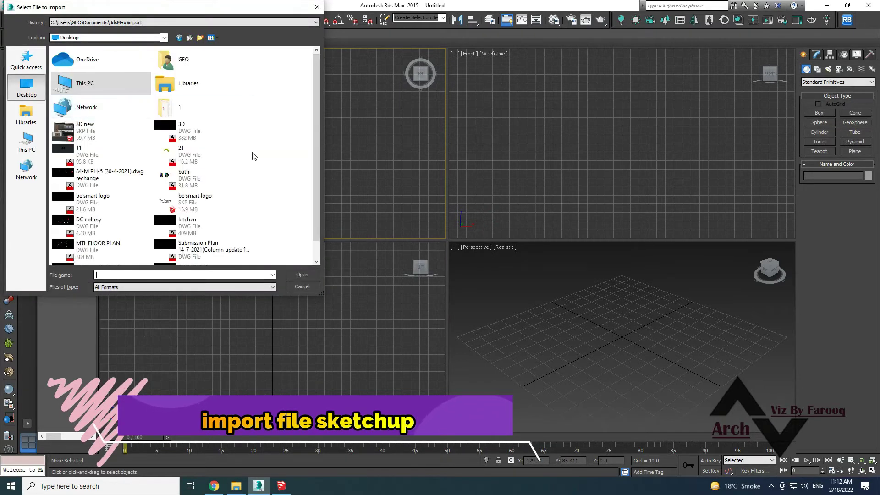
pyautogui.scroll(-1, 252, 159)
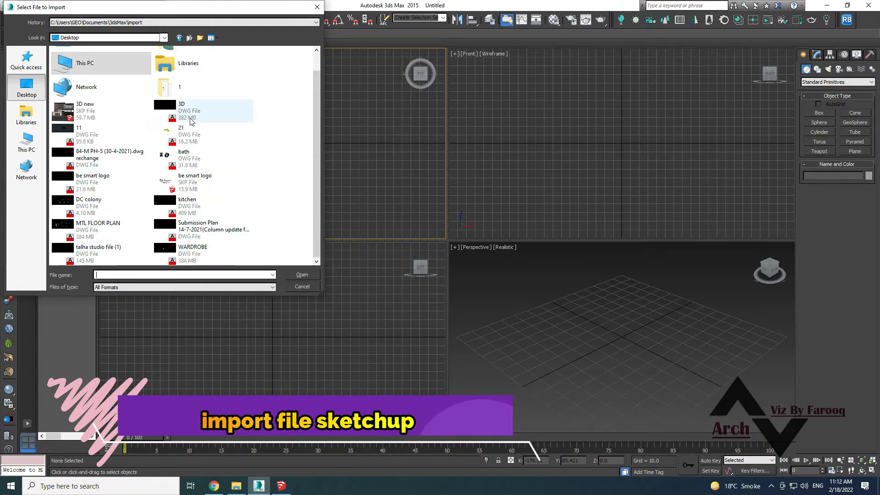
pyautogui.click(89, 111)
pyautogui.click(302, 275)
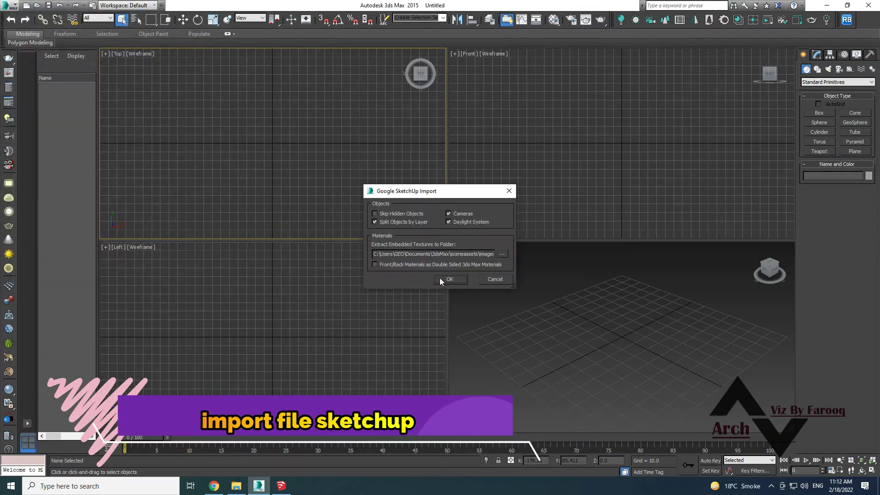
# Accept the SketchUp import settings and answer the daylight exposure prompt
pyautogui.click(441, 277)
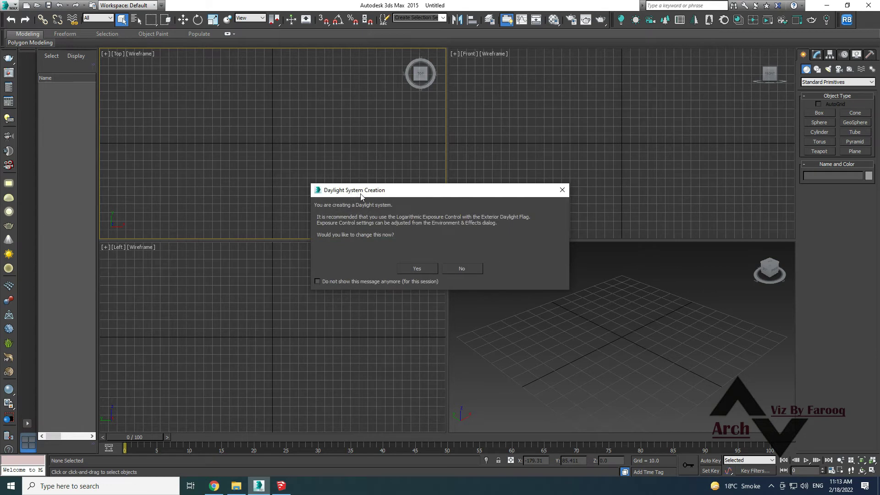
pyautogui.click(460, 268)
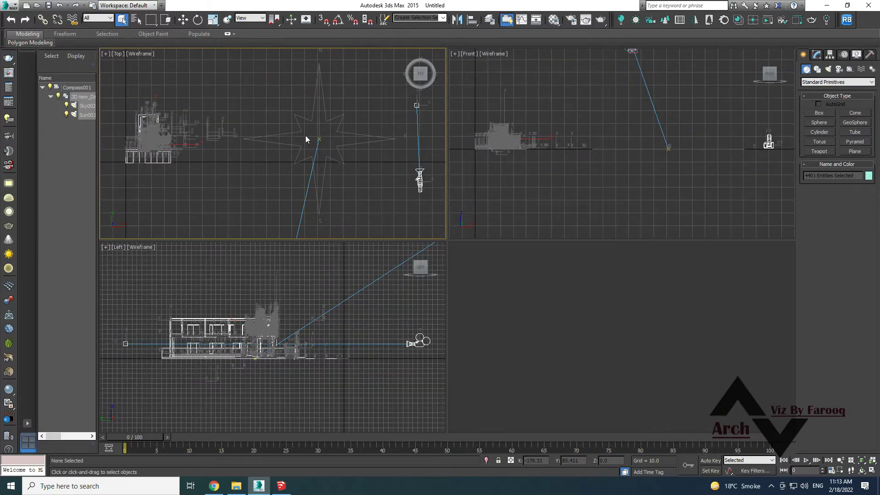
# Maximize the Top view, delete the compass and daylight objects, then restore four viewports
pyautogui.hotkey('alt', 'w')
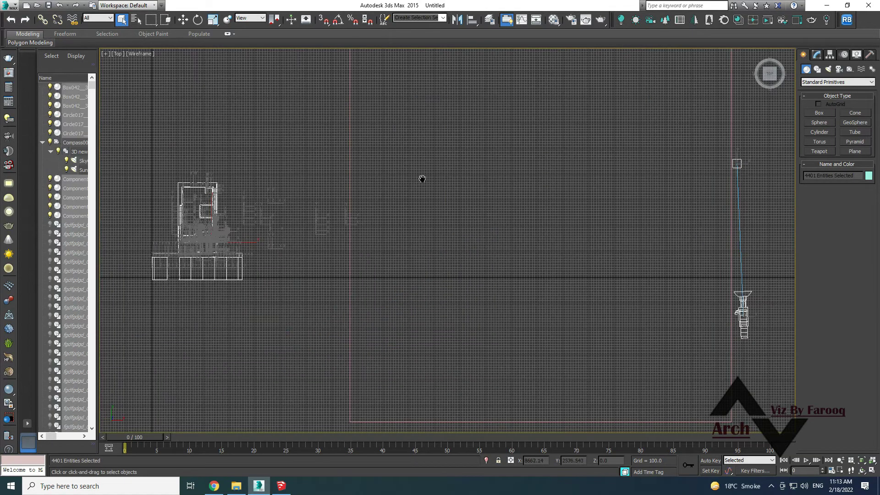
pyautogui.scroll(-2, 424, 197)
pyautogui.scroll(-3, 420, 220)
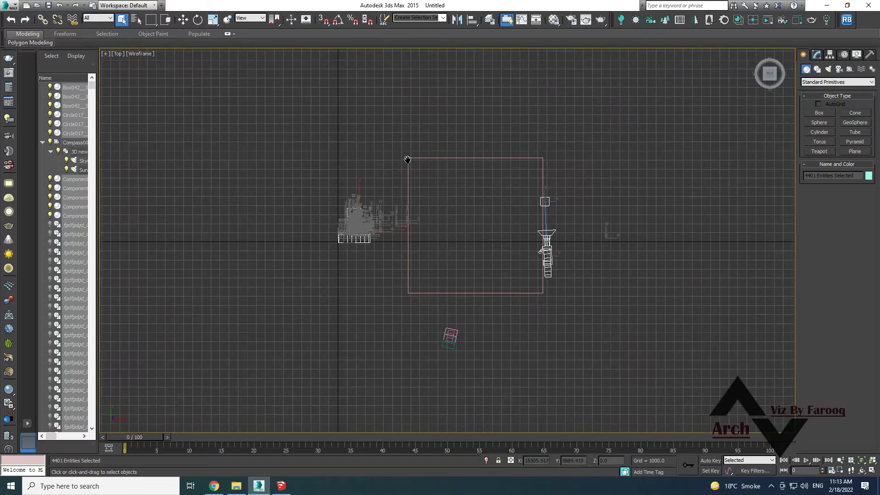
pyautogui.scroll(1, 339, 231)
pyautogui.scroll(4, 366, 230)
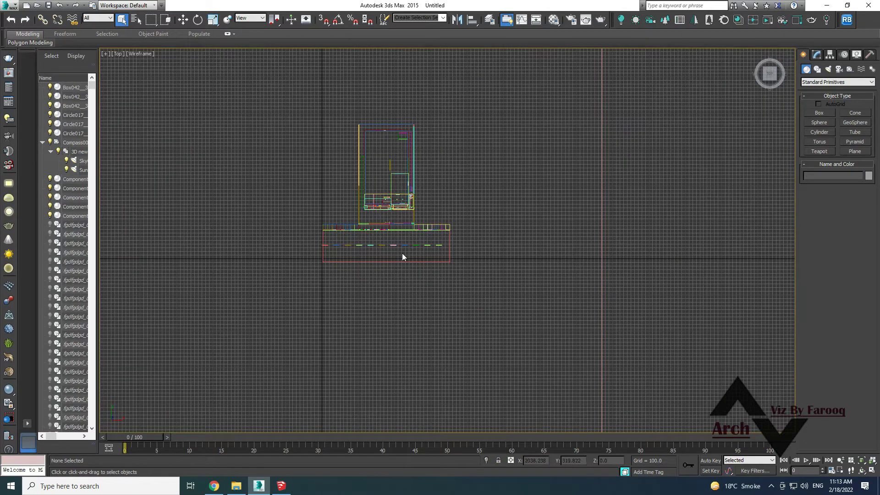
pyautogui.scroll(-3, 315, 248)
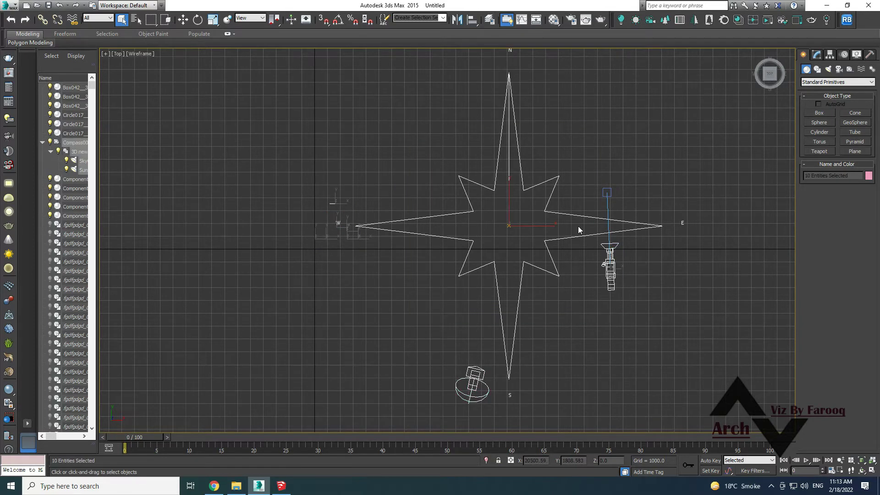
pyautogui.press('Delete')
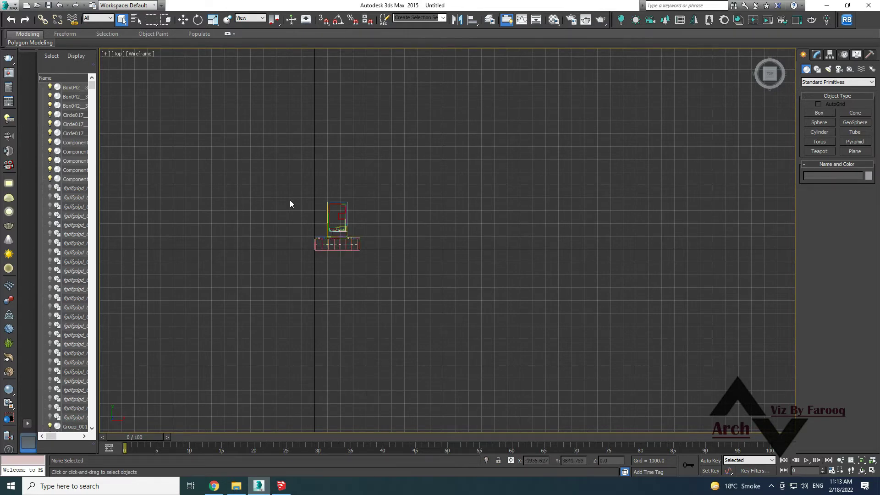
pyautogui.hotkey('alt', 'w')
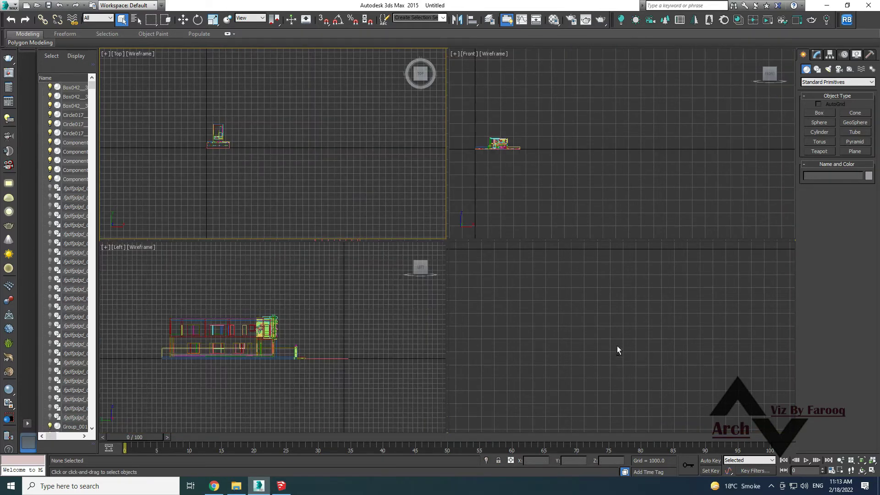
# Maximize the Perspective viewport and orbit down to a street-level view of the house
pyautogui.click(569, 348)
pyautogui.hotkey('alt', 'w')
pyautogui.scroll(5, 275, 307)
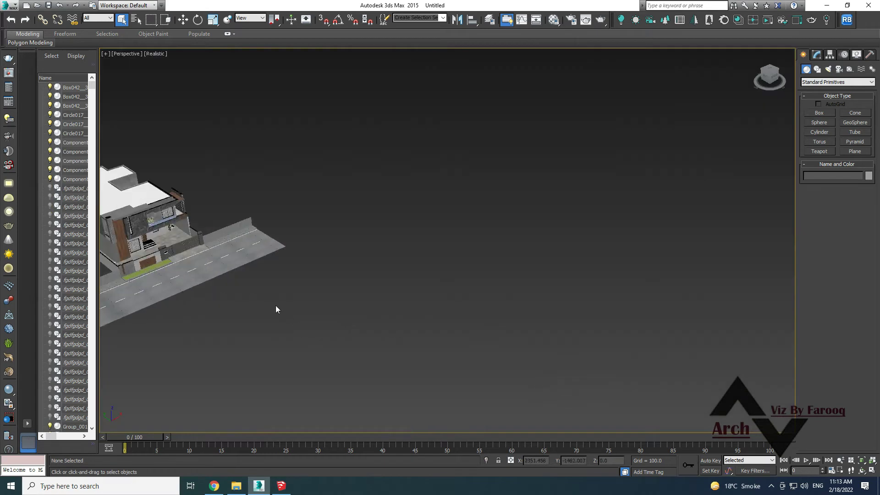
pyautogui.moveTo(275, 307); pyautogui.dragTo(410, 287, button='middle')
pyautogui.scroll(4, 285, 225)
pyautogui.keyDown('alt'); pyautogui.moveTo(314, 279); pyautogui.dragTo(622, 202, button='middle'); pyautogui.keyUp('alt')
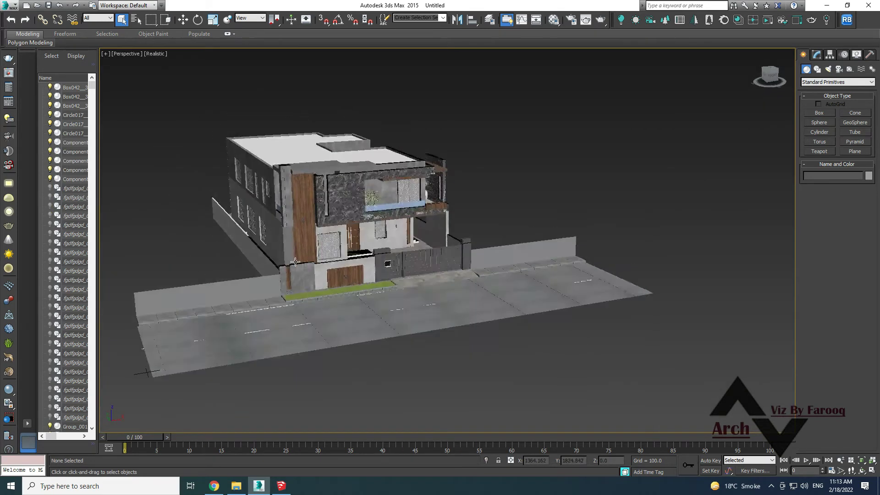
pyautogui.scroll(3, 622, 203)
pyautogui.moveTo(527, 288)
pyautogui.keyDown('alt'); pyautogui.mouseDown(button='middle')
pyautogui.moveTo(486, 289)
pyautogui.moveTo(414, 317)
pyautogui.mouseUp(button='middle'); pyautogui.keyUp('alt')
# Fine-tune orbit and zoom to a low, centred frontal view of the façade
pyautogui.scroll(3, 485, 289)
pyautogui.scroll(1, 472, 294)
pyautogui.scroll(-1, 414, 317)
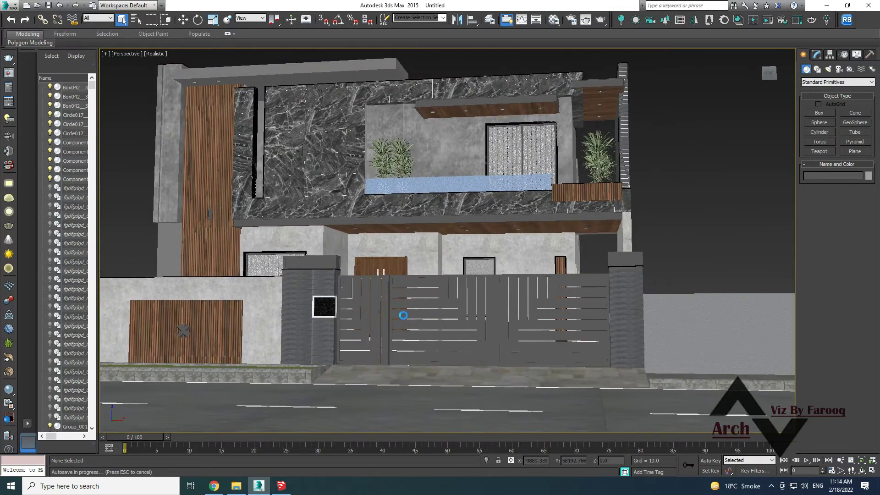
pyautogui.keyDown('alt'); pyautogui.moveTo(412, 310); pyautogui.dragTo(463, 316, button='middle'); pyautogui.keyUp('alt')
pyautogui.scroll(-2, 468, 310)
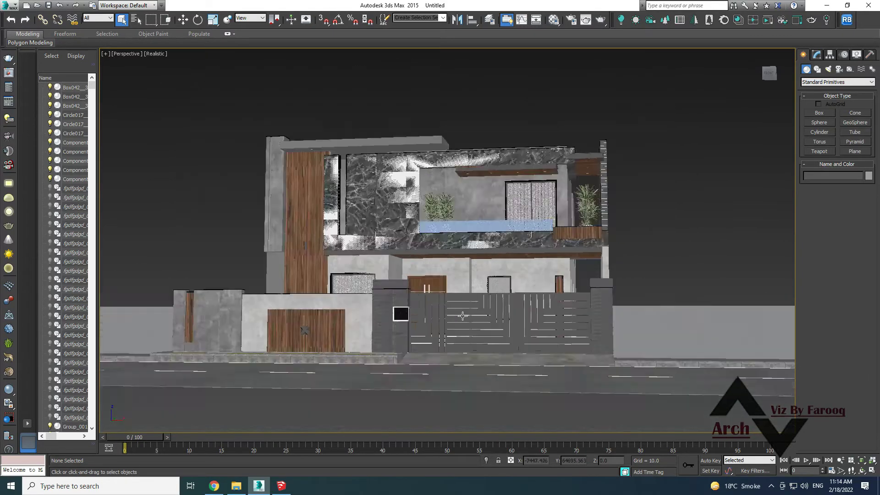
pyautogui.scroll(2, 463, 315)
pyautogui.scroll(2, 463, 315)
pyautogui.scroll(-2, 462, 316)
pyautogui.moveTo(462, 316)
pyautogui.keyDown('alt'); pyautogui.mouseDown(button='middle')
pyautogui.moveTo(477, 312)
pyautogui.moveTo(461, 317)
pyautogui.mouseUp(button='middle'); pyautogui.keyUp('alt')
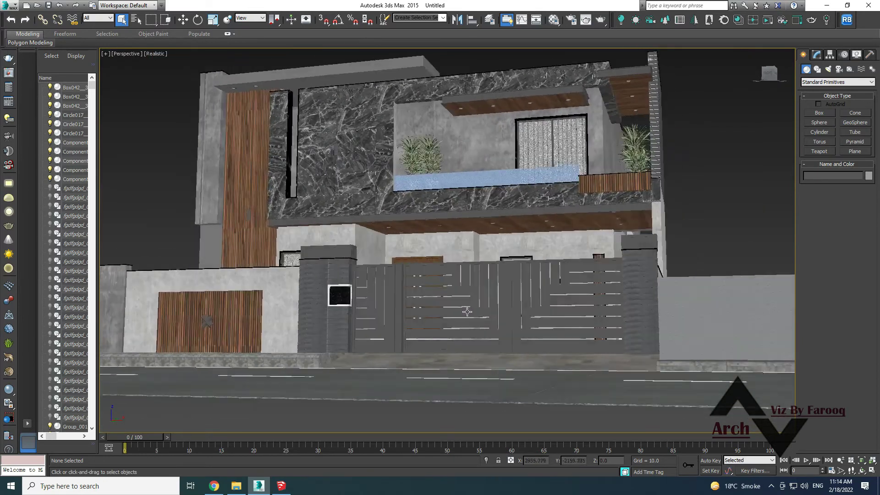
pyautogui.scroll(-1, 457, 317)
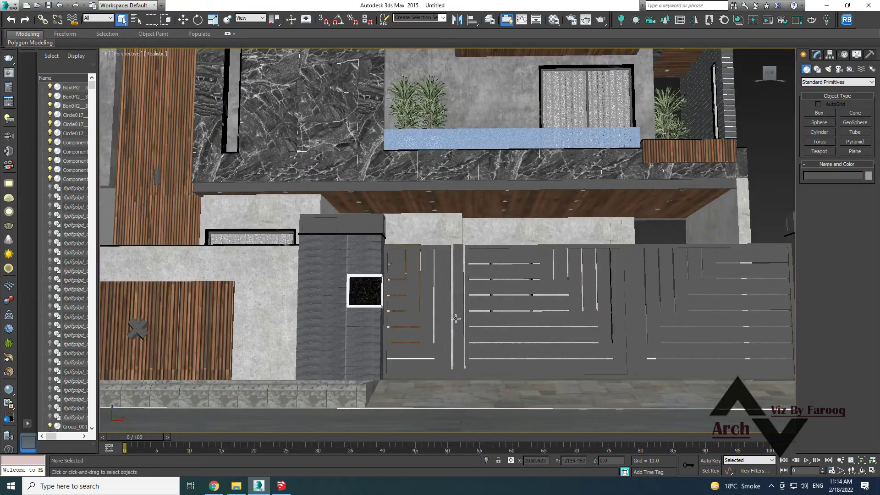
pyautogui.scroll(-1, 456, 318)
pyautogui.scroll(-1, 455, 319)
pyautogui.scroll(-1, 454, 318)
pyautogui.keyDown('alt'); pyautogui.moveTo(454, 319); pyautogui.dragTo(458, 322, button='middle'); pyautogui.keyUp('alt')
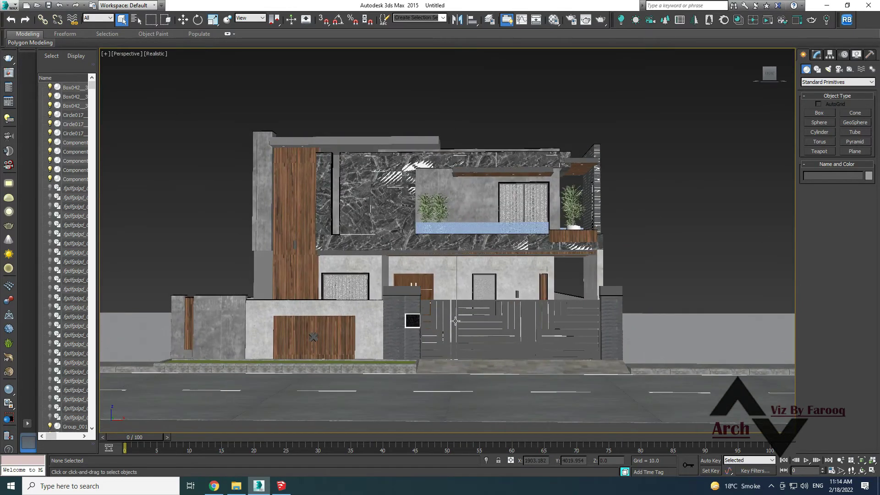
pyautogui.scroll(2, 479, 319)
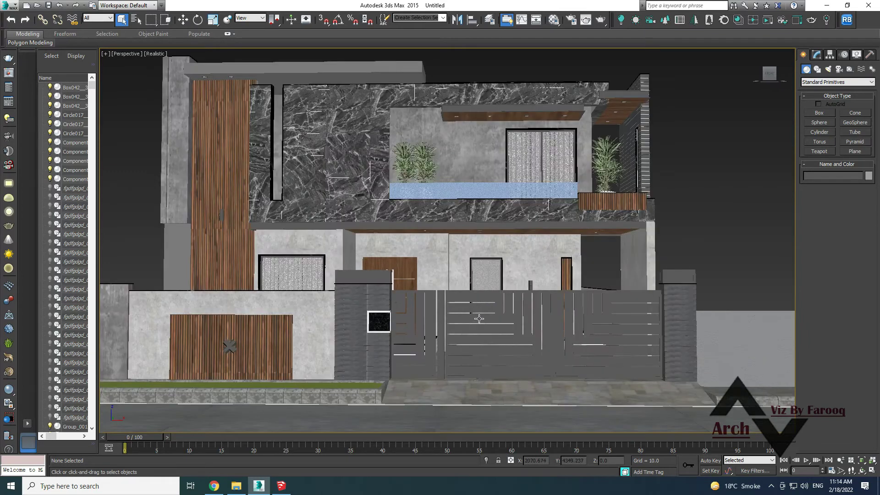
# Name the scene op-#1 and browse to the D:\…\02-FEB\3d\op#1 folder
pyautogui.hotkey('ctrl', 's')
pyautogui.write('op-')
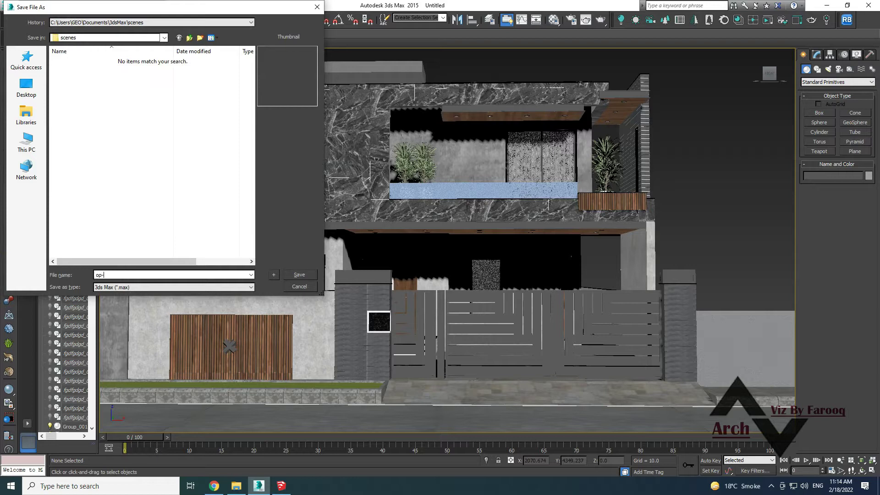
pyautogui.write('#1')
pyautogui.click(27, 142)
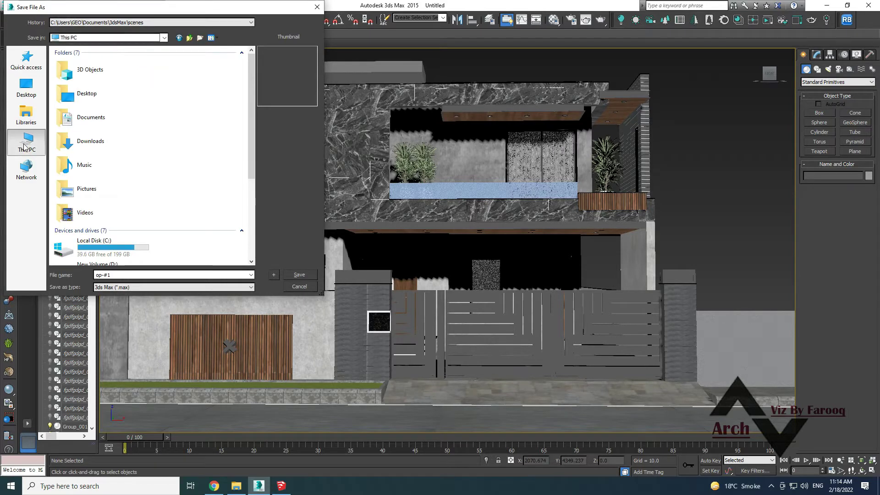
pyautogui.scroll(-5, 114, 133)
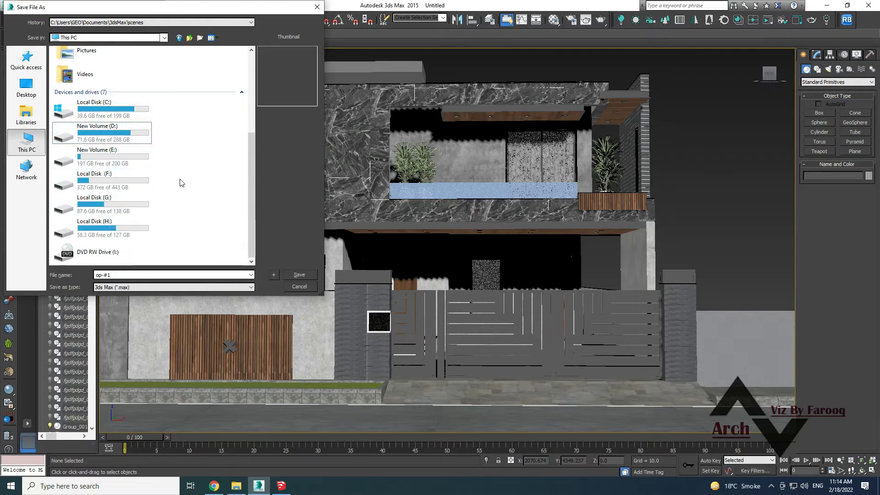
pyautogui.doubleClick(109, 138)
pyautogui.doubleClick(80, 70)
pyautogui.doubleClick(73, 78)
pyautogui.doubleClick(65, 61)
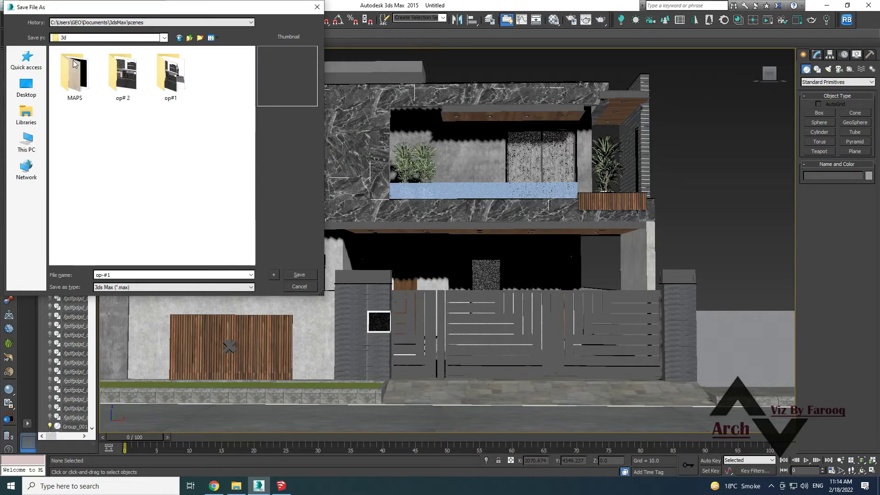
pyautogui.click(185, 84)
pyautogui.doubleClick(185, 84)
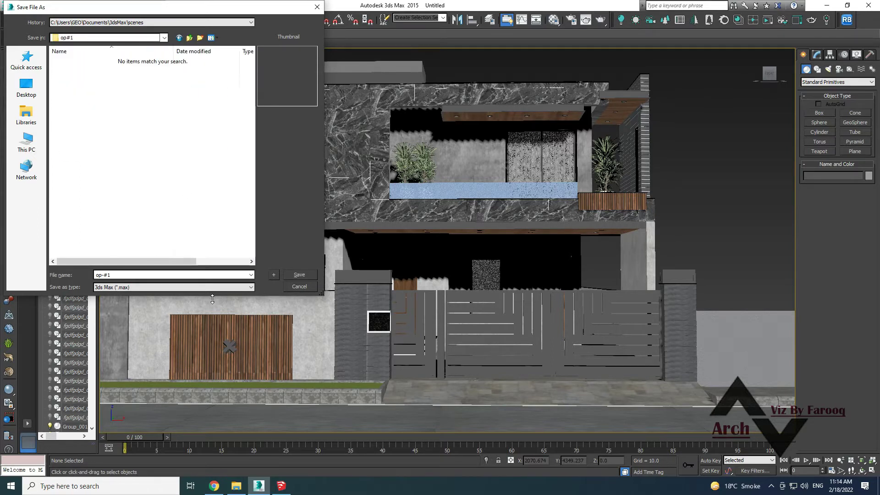
# Create a 'max' folder inside op#1 and save op-#1.max there
pyautogui.rightClick(120, 178)
pyautogui.click(222, 264)
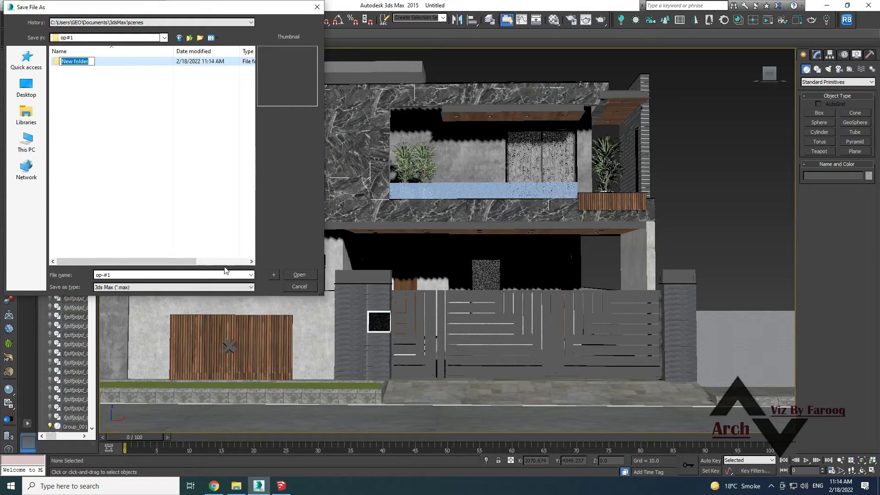
pyautogui.write('ma')
pyautogui.press('Return')
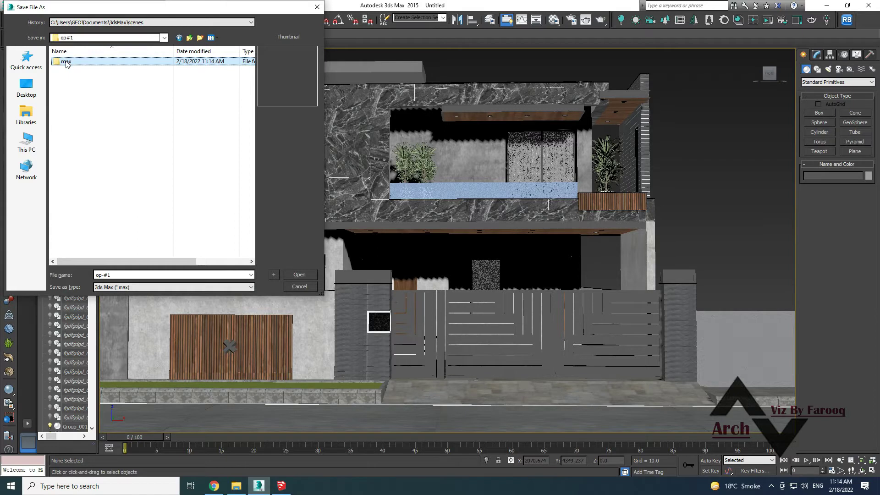
pyautogui.press('Return')
pyautogui.click(299, 274)
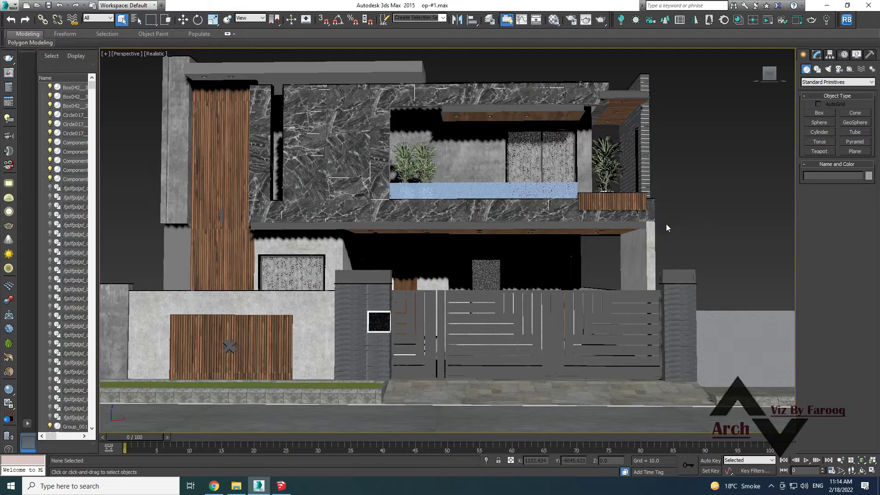
# Zoom out and pan so the whole house and street sit centred
pyautogui.scroll(-3, 536, 237)
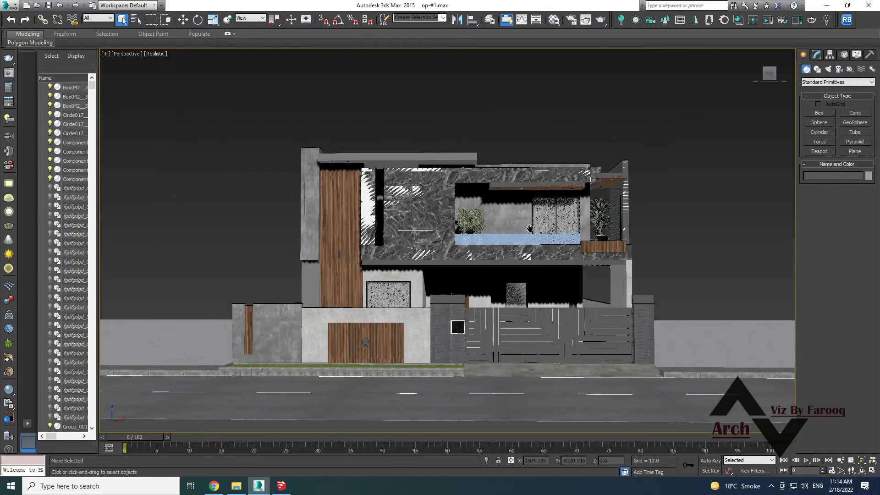
pyautogui.moveTo(530, 228); pyautogui.dragTo(524, 203, button='middle')
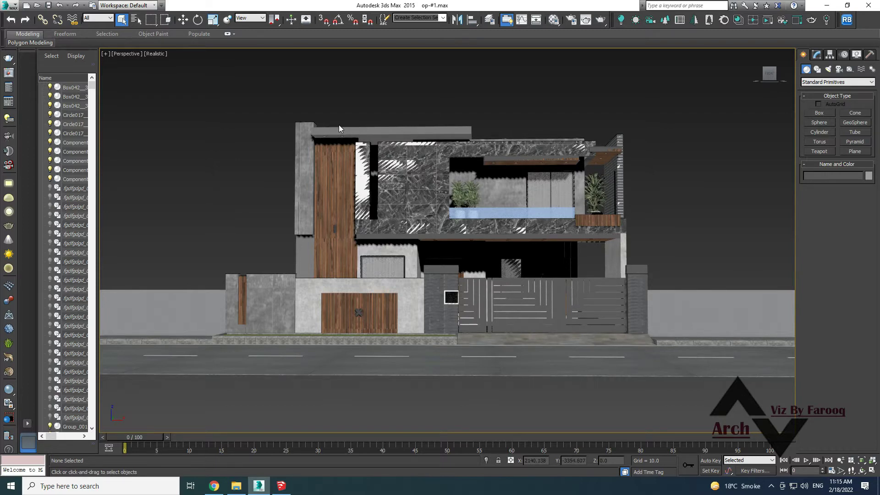
# Set CoronaRenderer as the production renderer and view its Performance settings
pyautogui.click(573, 21)
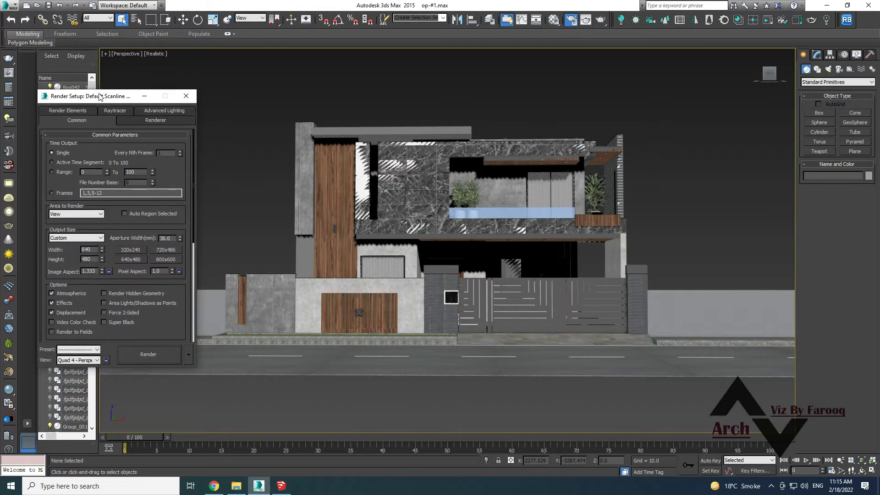
pyautogui.moveTo(100, 94); pyautogui.dragTo(408, 90)
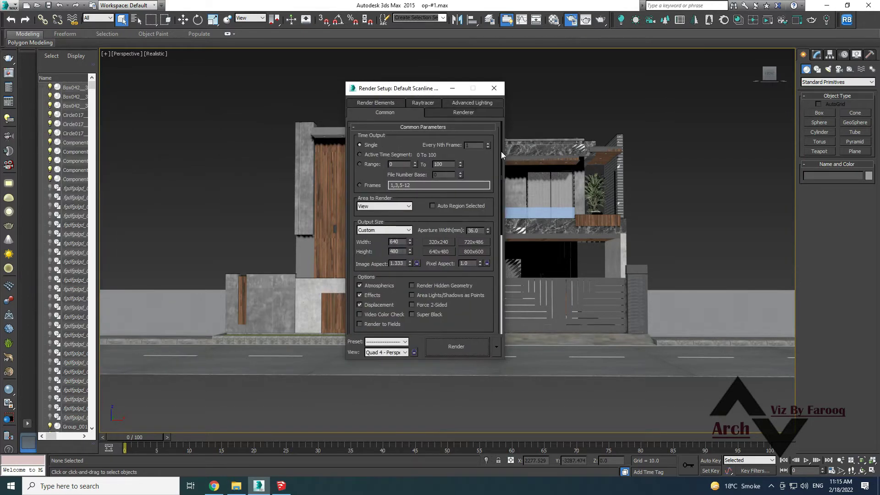
pyautogui.moveTo(501, 152); pyautogui.dragTo(502, 293)
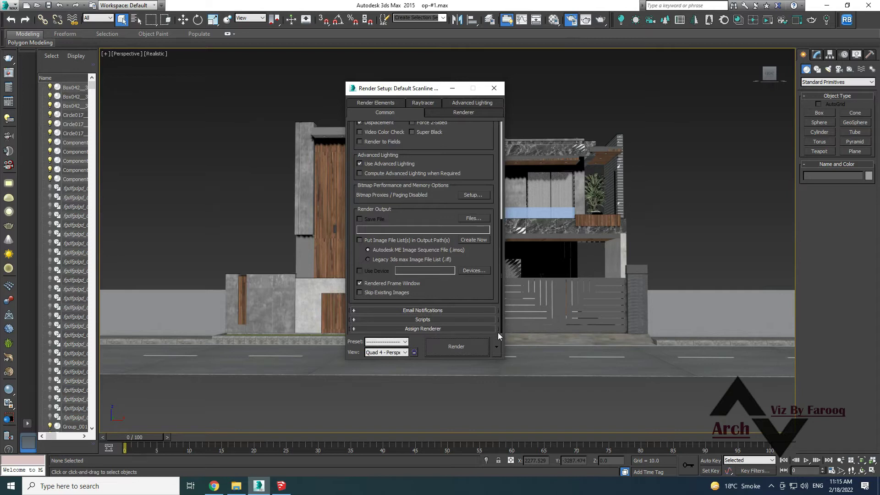
pyautogui.click(449, 327)
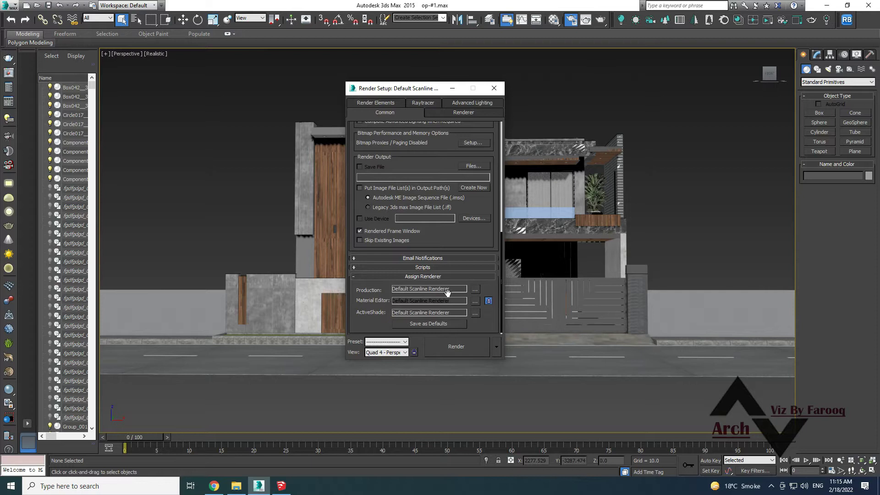
pyautogui.click(475, 290)
pyautogui.click(390, 168)
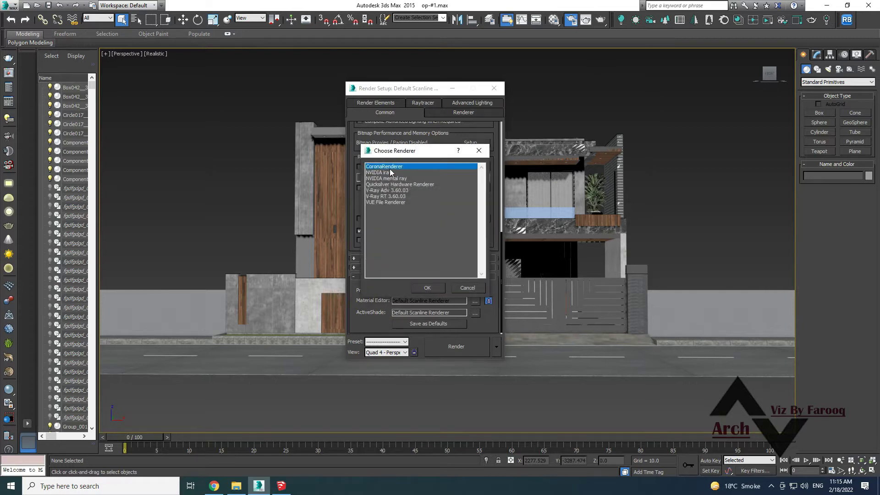
pyautogui.click(430, 287)
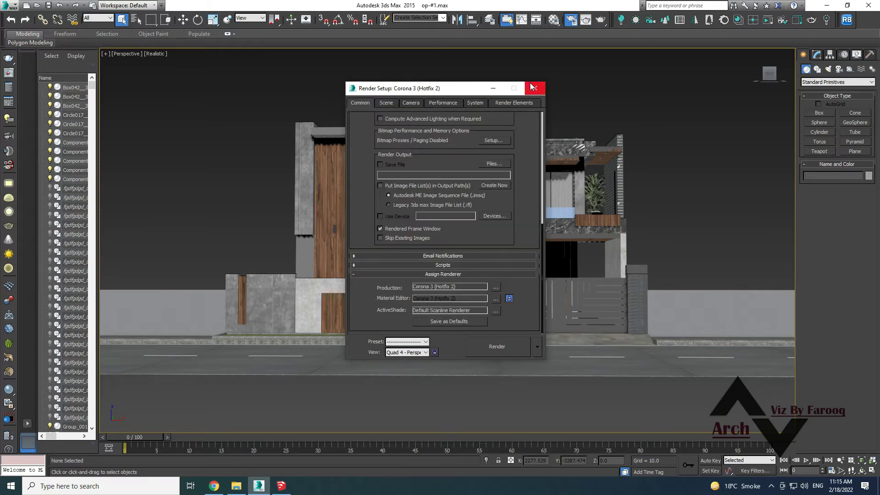
pyautogui.click(443, 104)
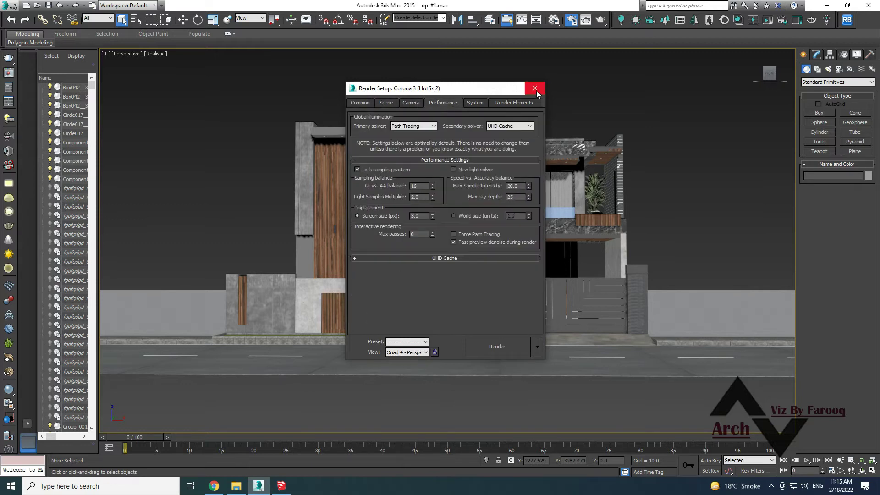
pyautogui.click(537, 91)
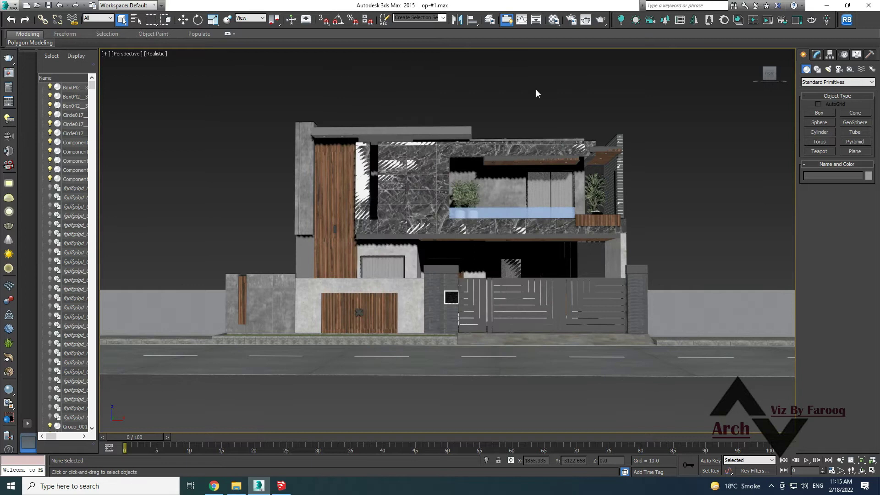
# Show the render frame, zoom in on the facade, and reopen Render Setup beside it
pyautogui.hotkey('shift', 'f')
pyautogui.scroll(1, 486, 165)
pyautogui.scroll(2, 463, 179)
pyautogui.scroll(2, 435, 195)
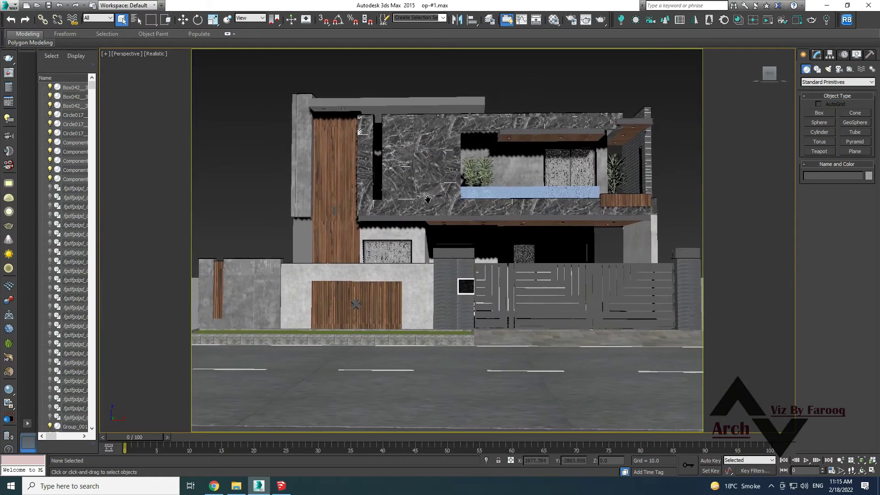
pyautogui.moveTo(428, 199); pyautogui.dragTo(422, 197, button='middle')
pyautogui.press('F10')
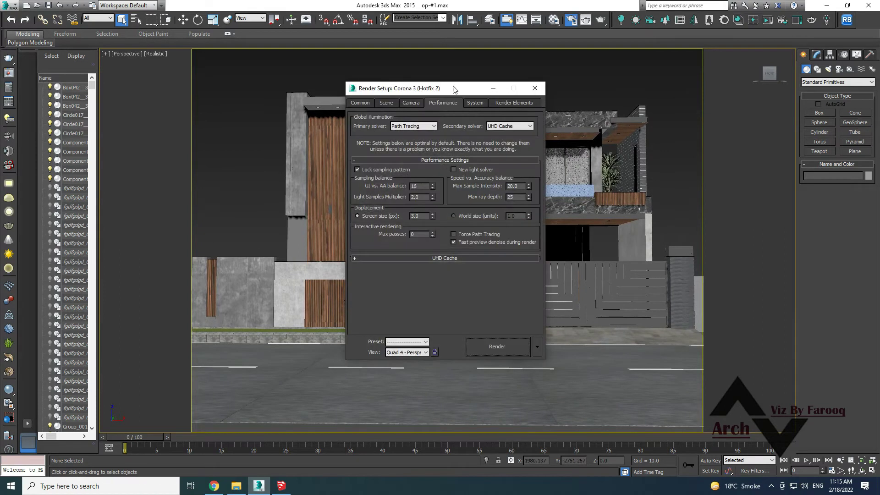
pyautogui.click(534, 88)
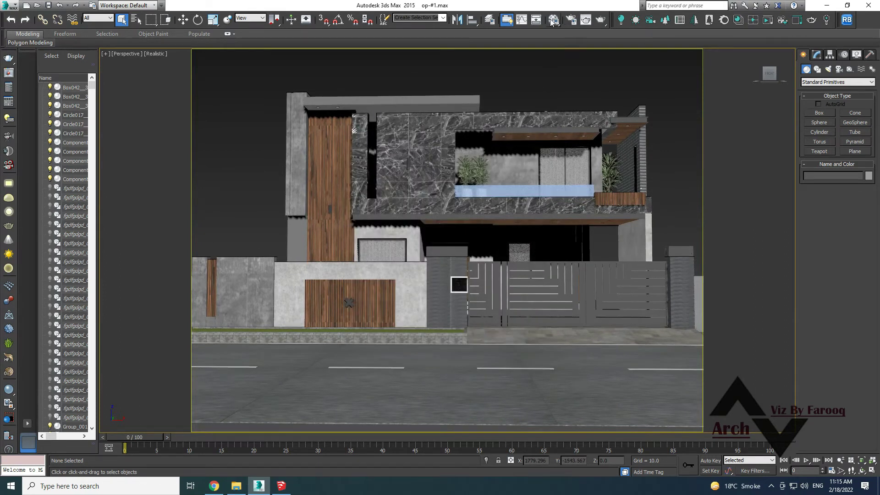
pyautogui.press('F10')
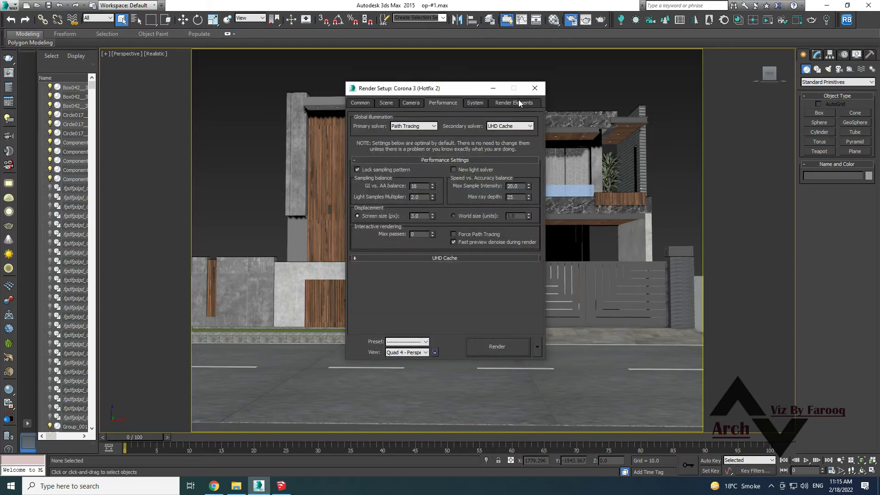
pyautogui.moveTo(552, 90); pyautogui.dragTo(608, 67)
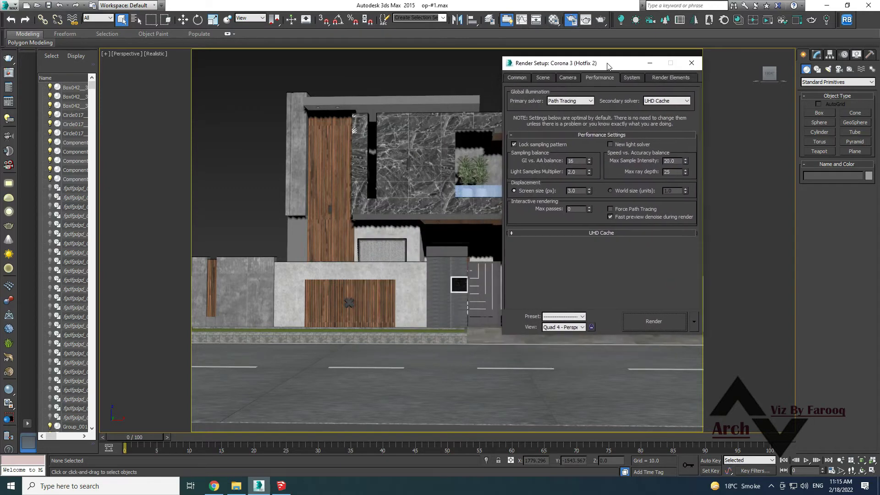
# Enter a 2000-pixel width and 1800-pixel height in the Common output settings
pyautogui.click(518, 78)
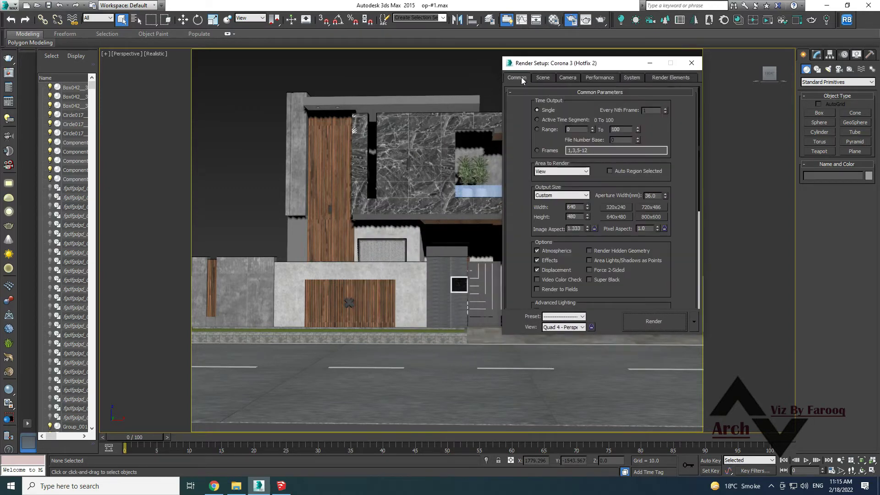
pyautogui.doubleClick(580, 207)
pyautogui.write('20')
pyautogui.press('Return')
pyautogui.write('1800')
pyautogui.press('Return')
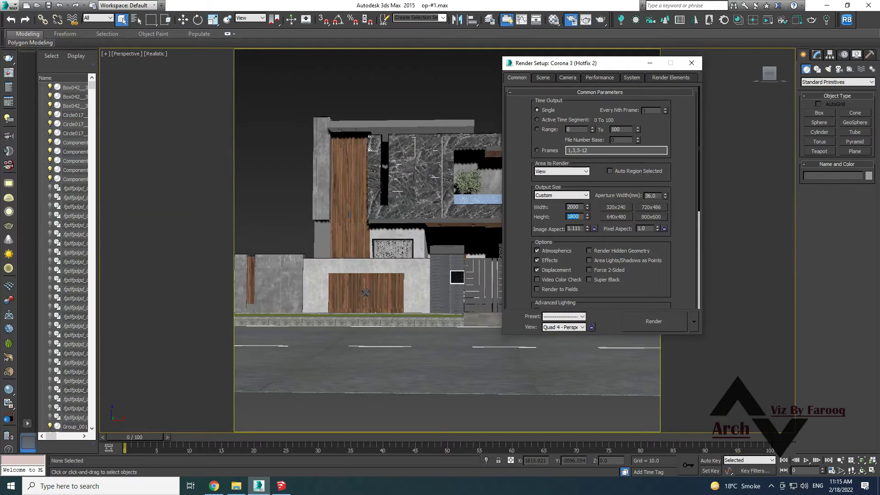
# Correct the output width to 2200 pixels
pyautogui.doubleClick(581, 208)
pyautogui.write('18')
pyautogui.press('Return')
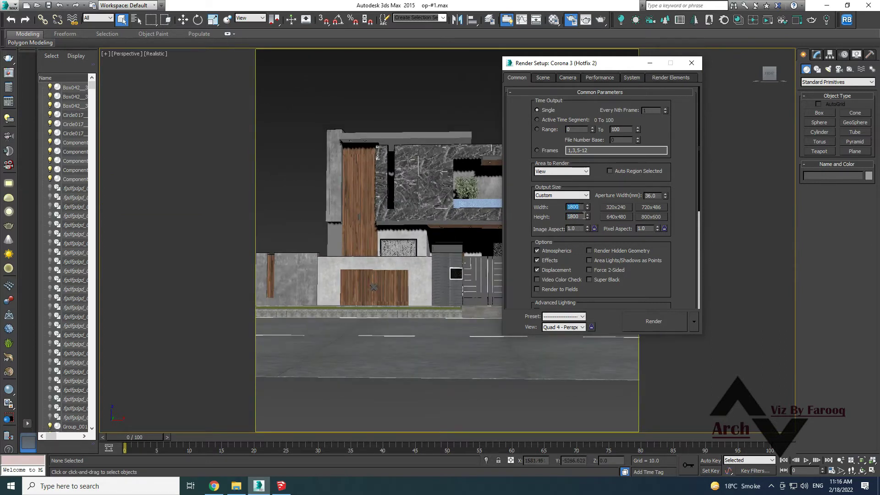
pyautogui.write('22')
pyautogui.press('Return')
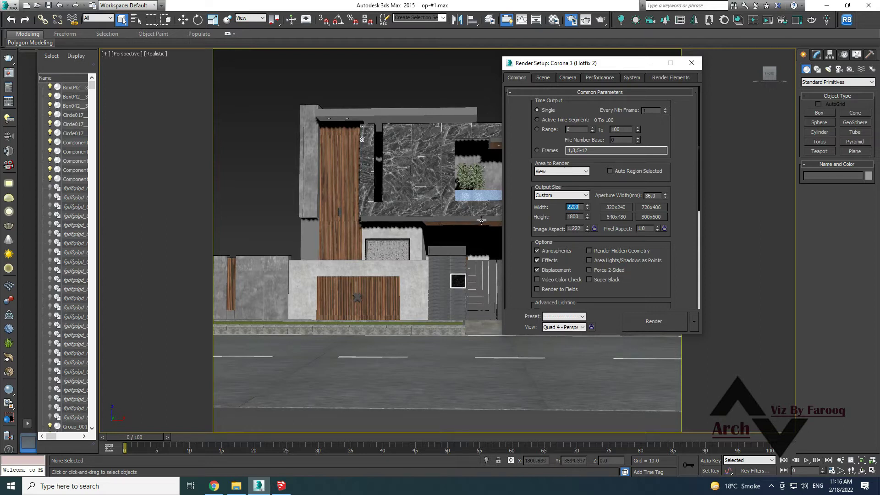
# Set the output height to 1800 pixels and lock the image aspect
pyautogui.press('Tab')
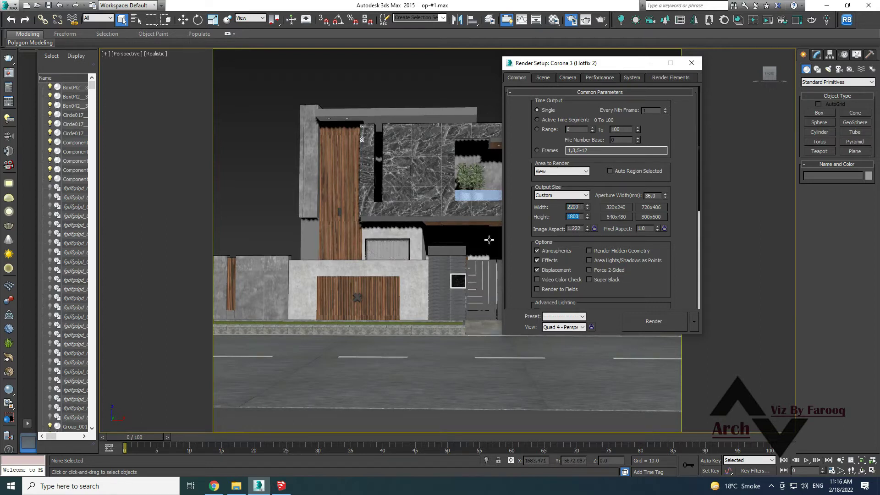
pyautogui.write('25')
pyautogui.press('Return')
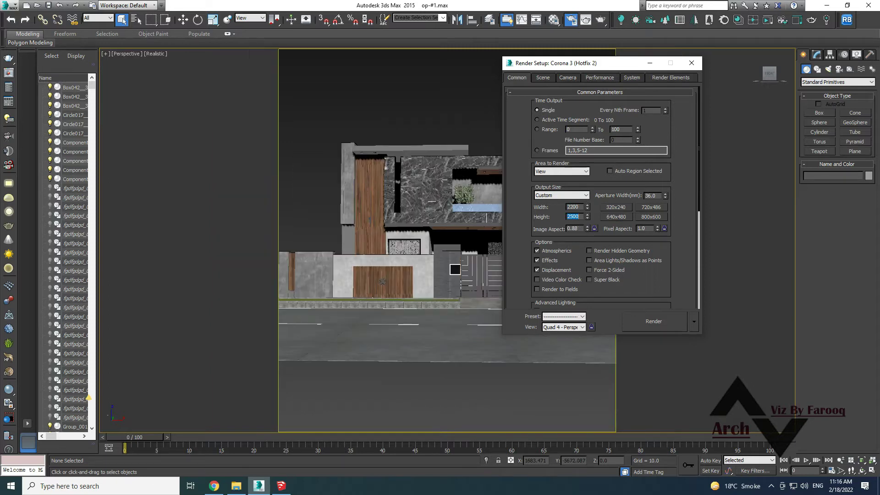
pyautogui.write('1800')
pyautogui.press('Return')
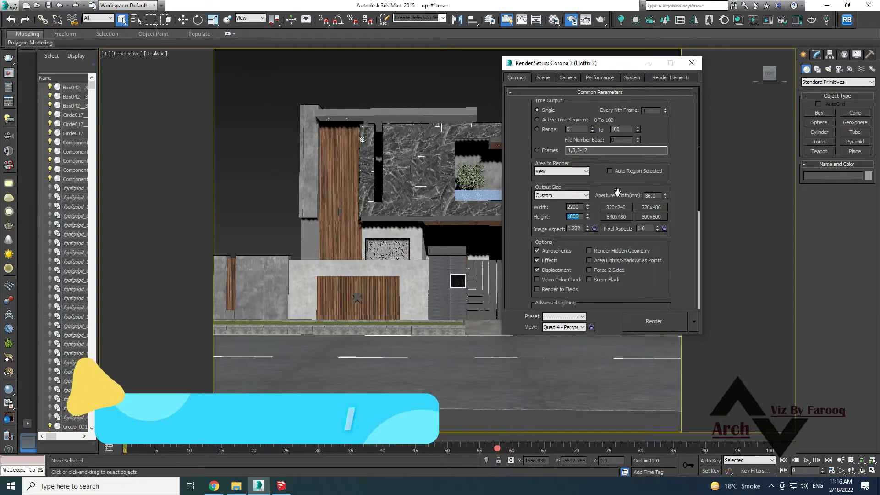
pyautogui.click(594, 228)
# Close Render Setup, zoom out on the house, and dismiss the 'No cameras' warning
pyautogui.click(692, 63)
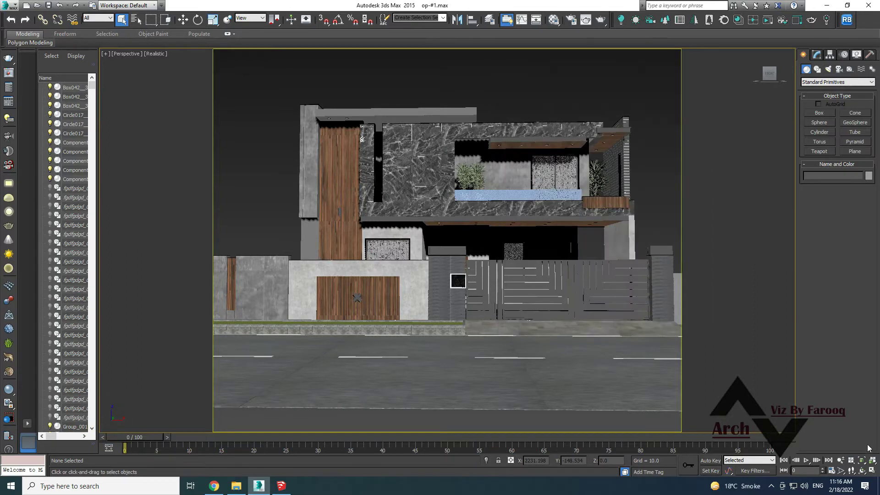
pyautogui.click(840, 471)
pyautogui.scroll(-2, 466, 239)
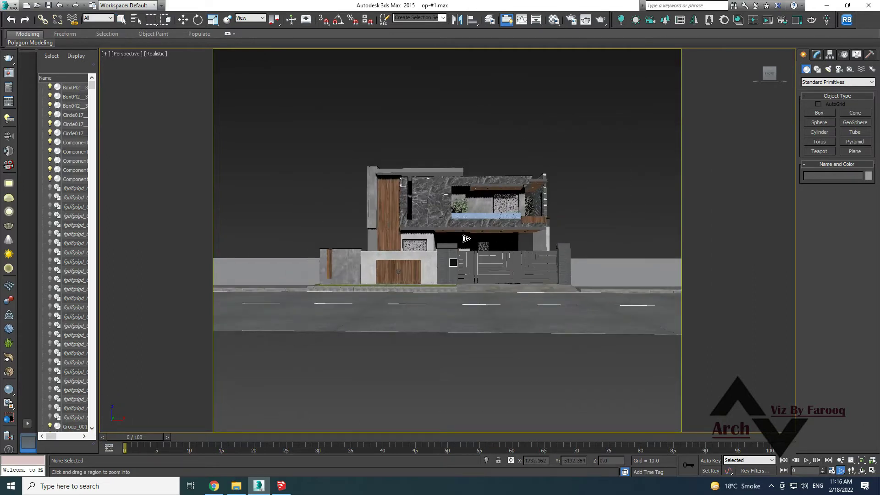
pyautogui.scroll(1, 466, 220)
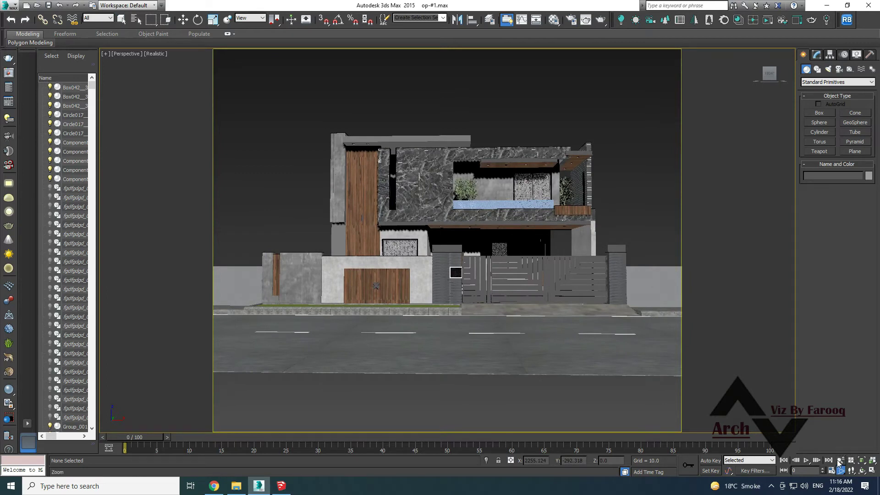
pyautogui.press('c')
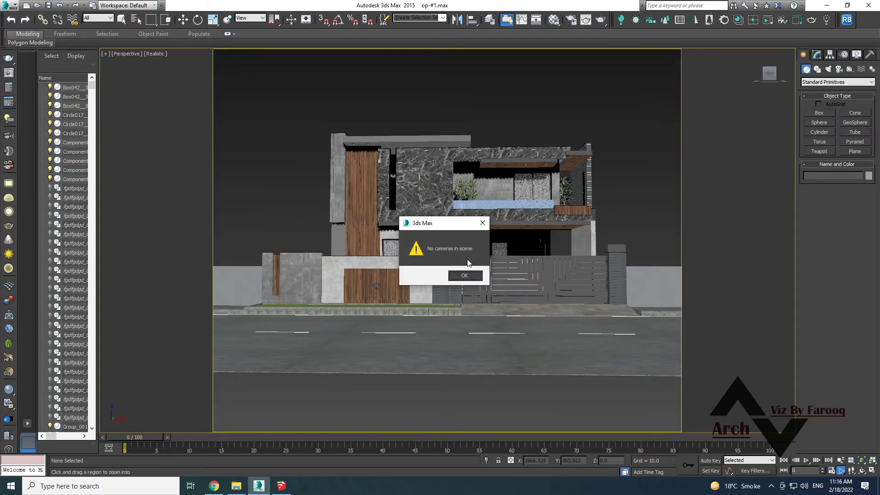
pyautogui.click(483, 224)
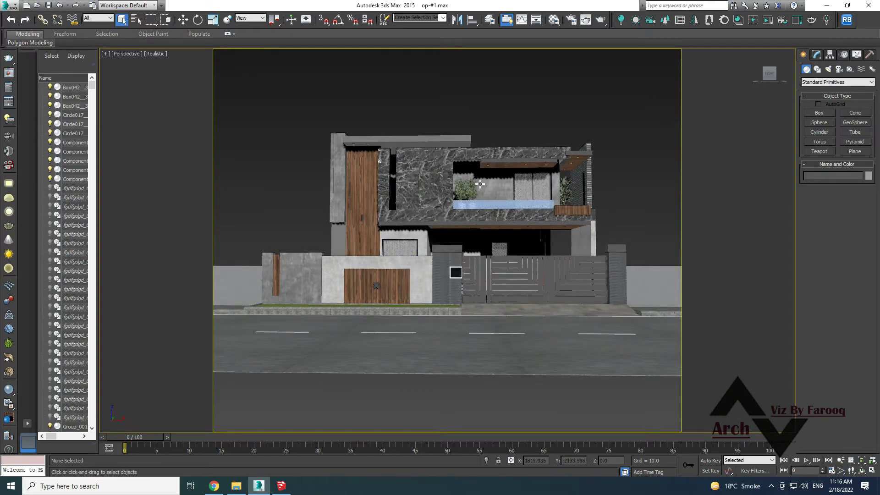
# Restore the four-viewport layout with safe frame shown, and centre the house in Top view
pyautogui.hotkey('shift', 'f')
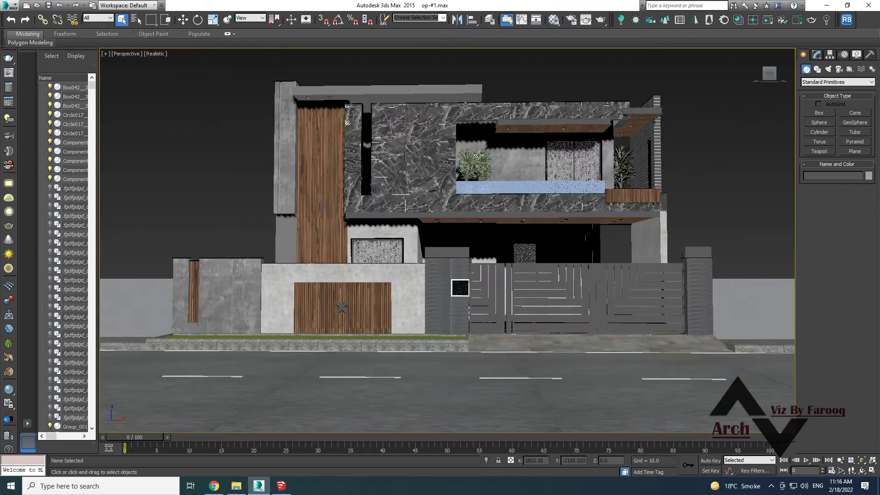
pyautogui.hotkey('alt', 'w')
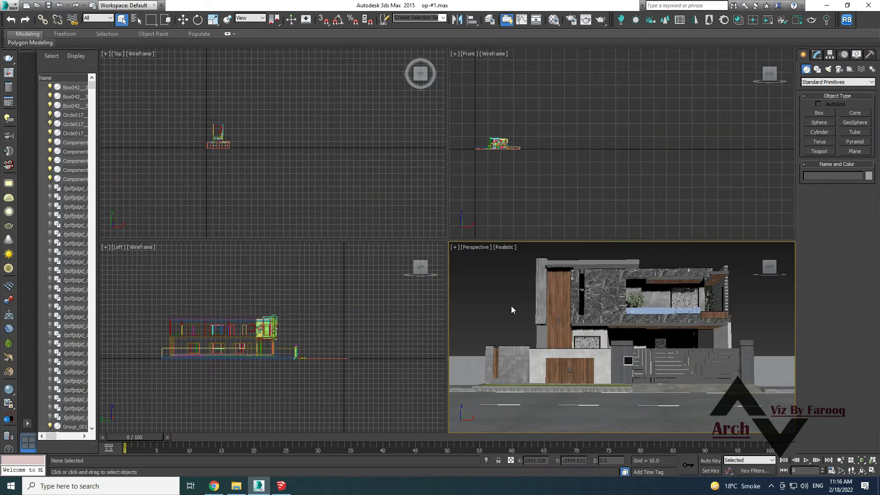
pyautogui.hotkey('shift', 'f')
pyautogui.hotkey('alt', 'w')
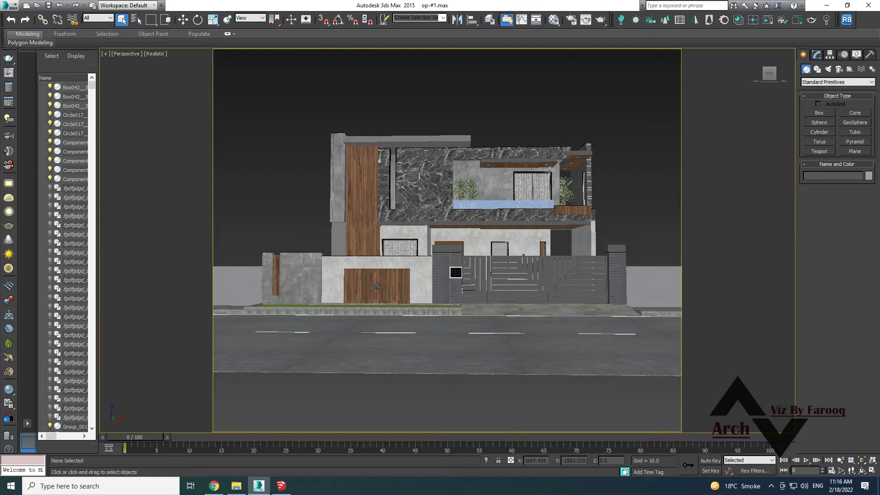
pyautogui.hotkey('alt', 'w')
pyautogui.moveTo(196, 134); pyautogui.dragTo(275, 136, button='middle')
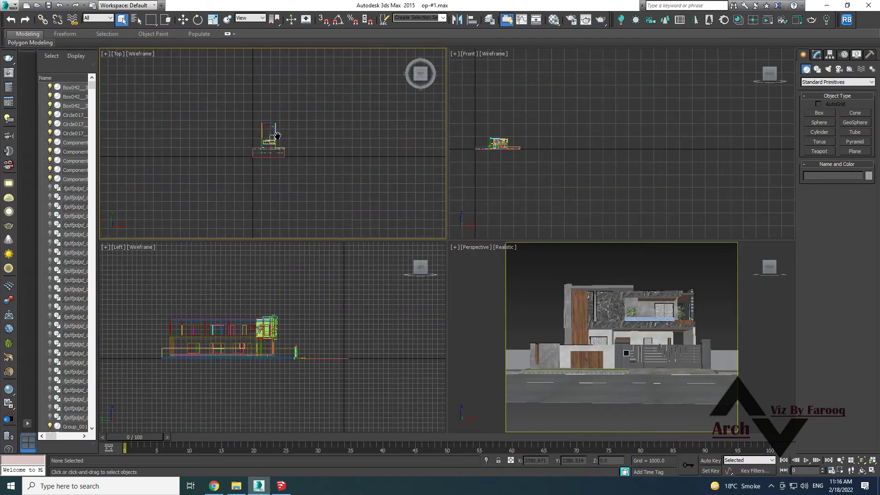
# Place a CoronaCam target camera in Top view, aimed at the facade from the street
pyautogui.click(651, 21)
pyautogui.scroll(2, 269, 160)
pyautogui.scroll(1, 269, 165)
pyautogui.moveTo(288, 186); pyautogui.dragTo(267, 144)
# Look through the new camera full-size and orbit it to frame the house
pyautogui.hotkey('alt', 'w')
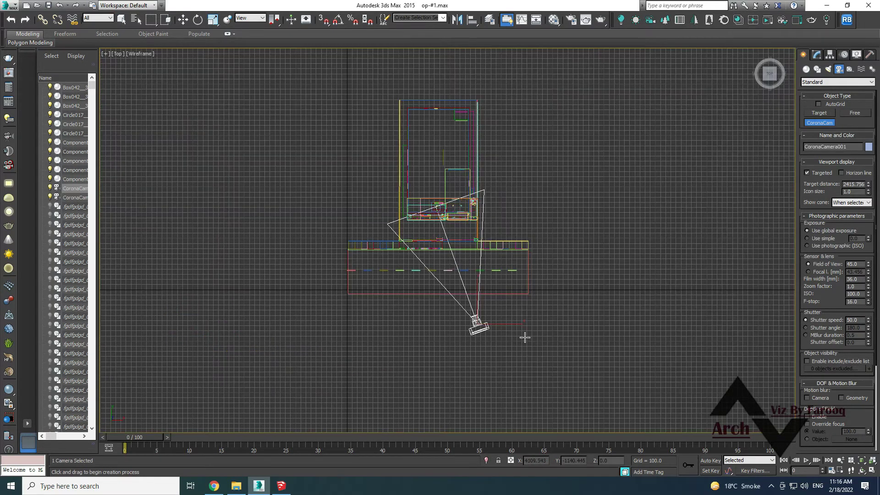
pyautogui.hotkey('alt', 'w')
pyautogui.click(556, 287)
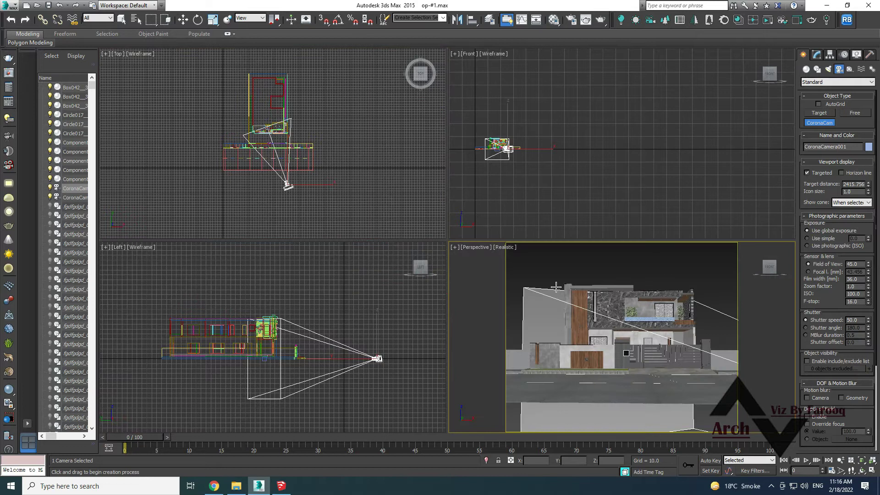
pyautogui.hotkey('alt', 'w')
pyautogui.press('c')
pyautogui.moveTo(553, 284)
pyautogui.mouseDown(button='middle')
pyautogui.moveTo(547, 267)
pyautogui.moveTo(526, 273)
pyautogui.mouseUp(button='middle')
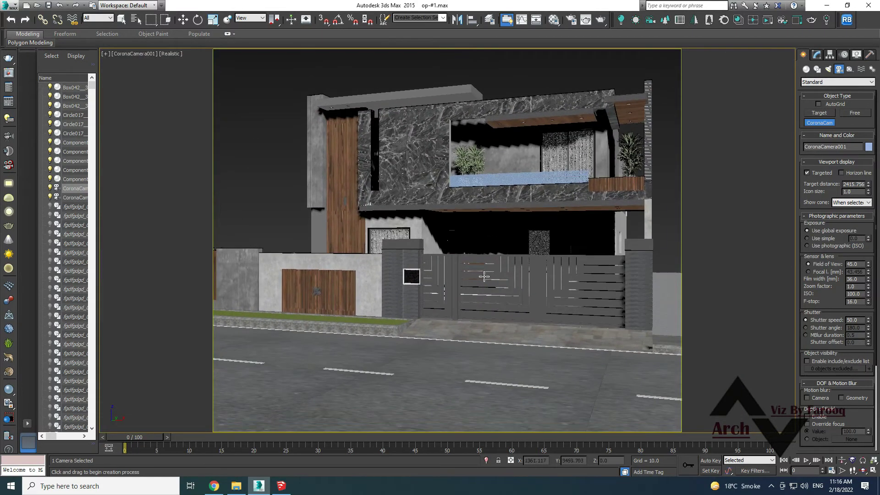
pyautogui.click(864, 471)
pyautogui.moveTo(509, 325); pyautogui.dragTo(505, 325)
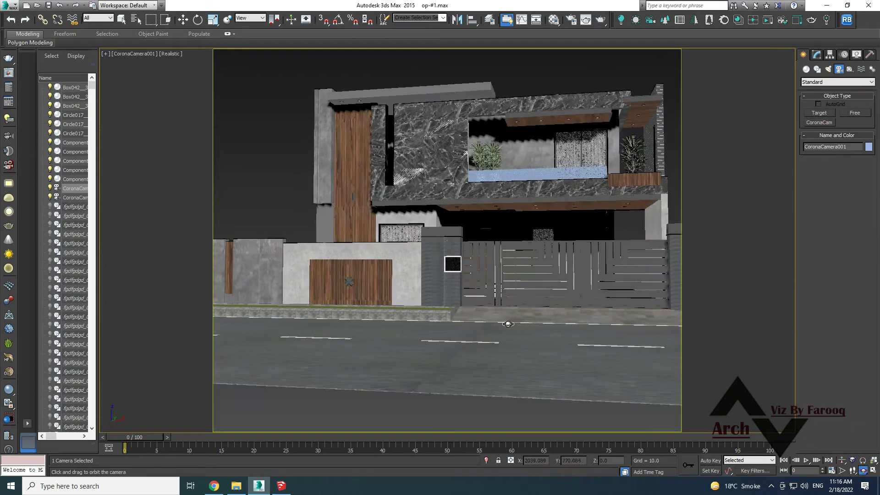
pyautogui.moveTo(506, 325)
pyautogui.mouseDown(button='middle')
pyautogui.moveTo(487, 321)
pyautogui.moveTo(493, 328)
pyautogui.mouseUp(button='middle')
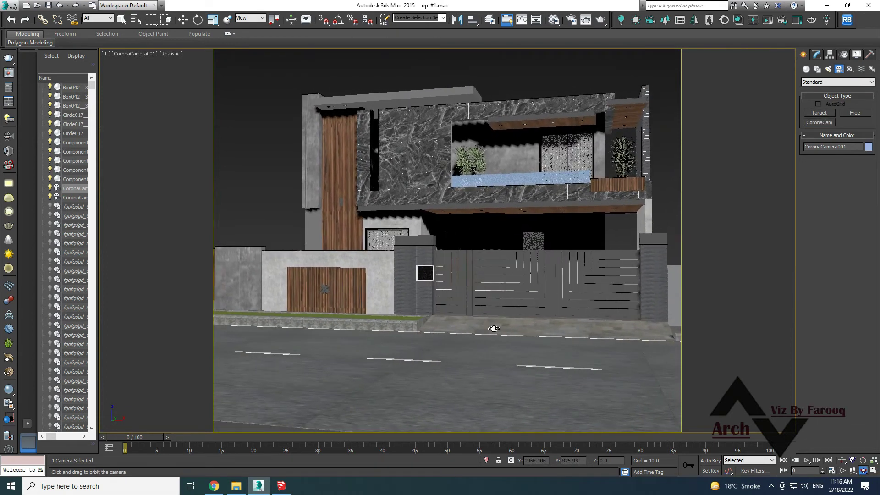
# Enable Automatic vertical tilt in the camera's parameters
pyautogui.click(817, 54)
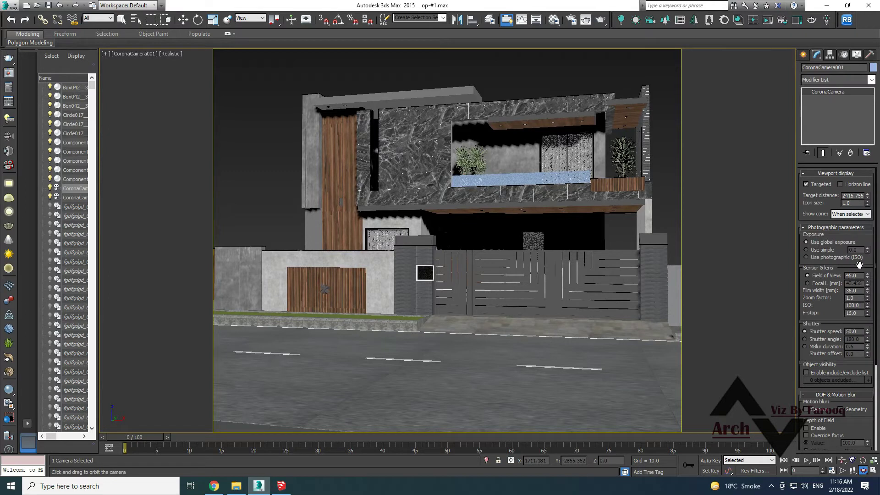
pyautogui.scroll(-3, 874, 243)
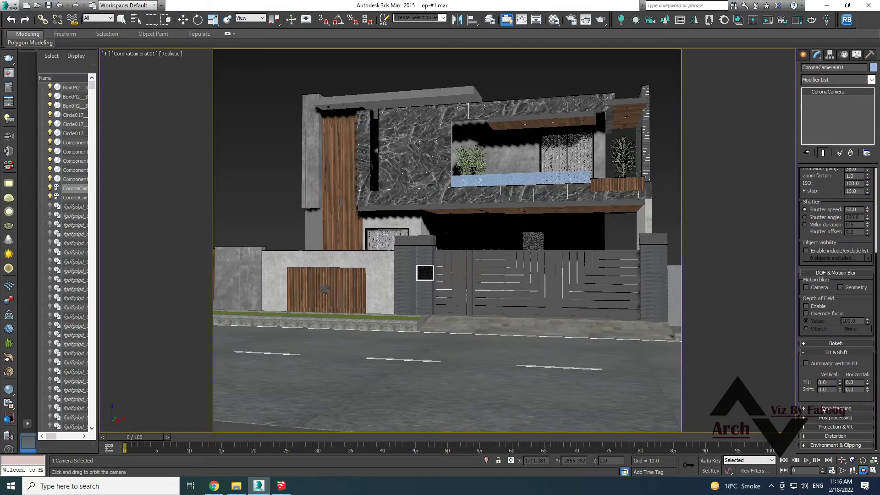
pyautogui.click(806, 363)
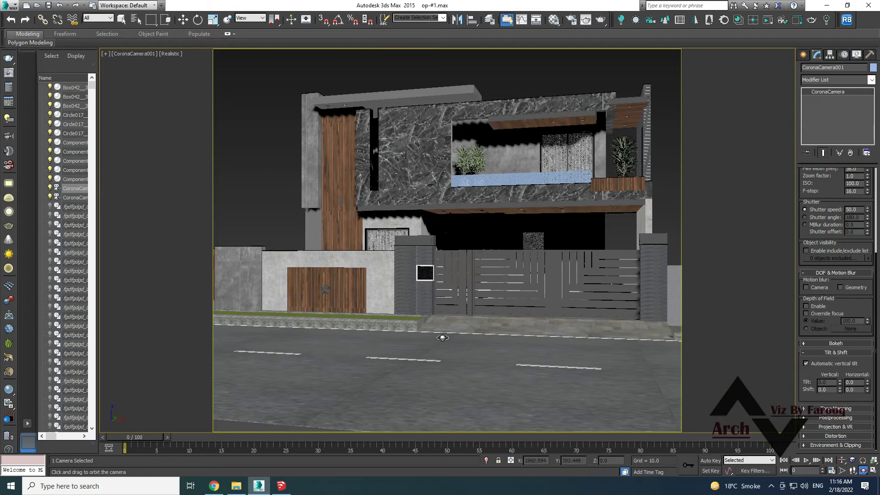
# Set the output to 2500 × 1600 with the aspect unlocked, and move Render Setup aside
pyautogui.press('F10')
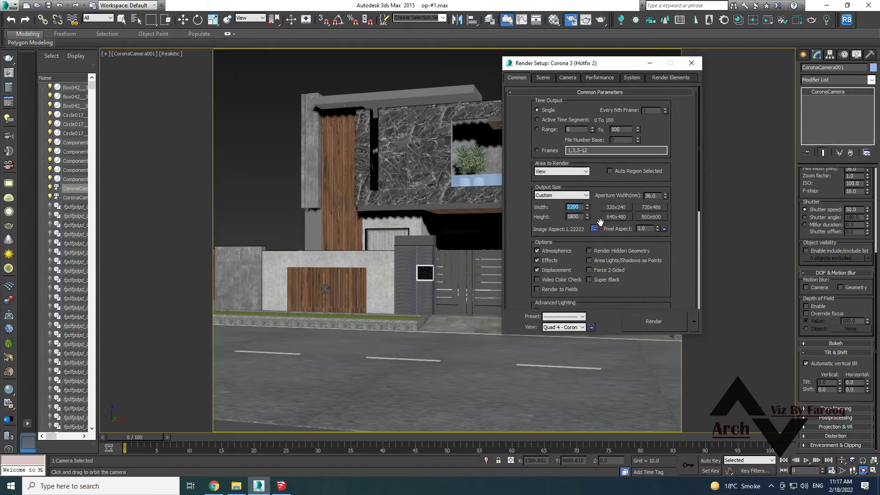
pyautogui.press('Tab')
pyautogui.write('16')
pyautogui.click(595, 228)
pyautogui.write('160')
pyautogui.doubleClick(581, 206)
pyautogui.write('1956')
pyautogui.press('Return')
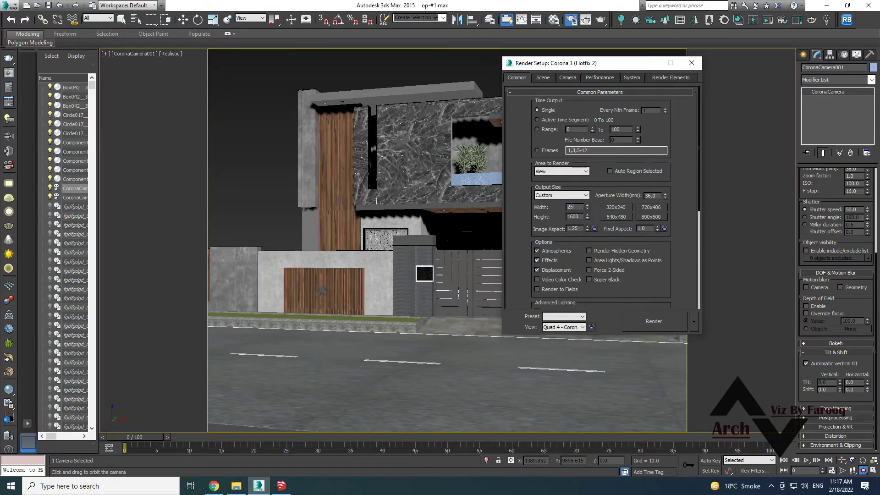
pyautogui.press('Return')
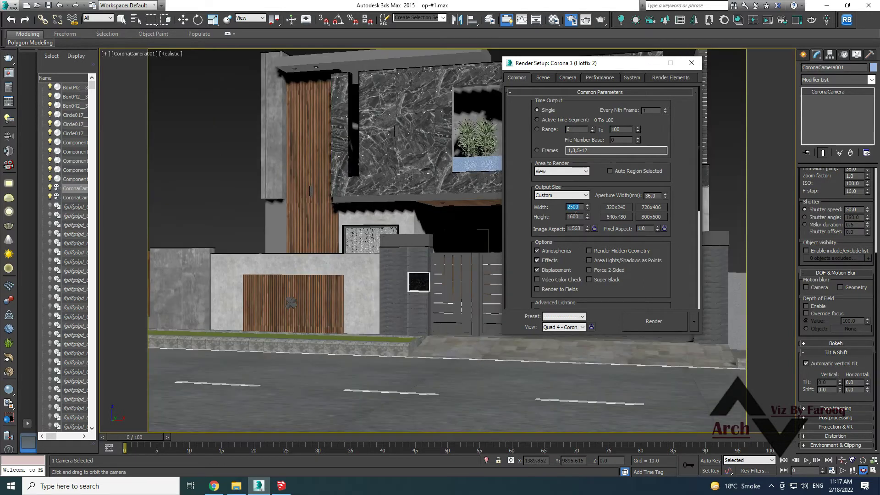
pyautogui.moveTo(575, 67)
pyautogui.mouseDown()
pyautogui.moveTo(578, 384)
pyautogui.moveTo(611, 414)
pyautogui.mouseUp()
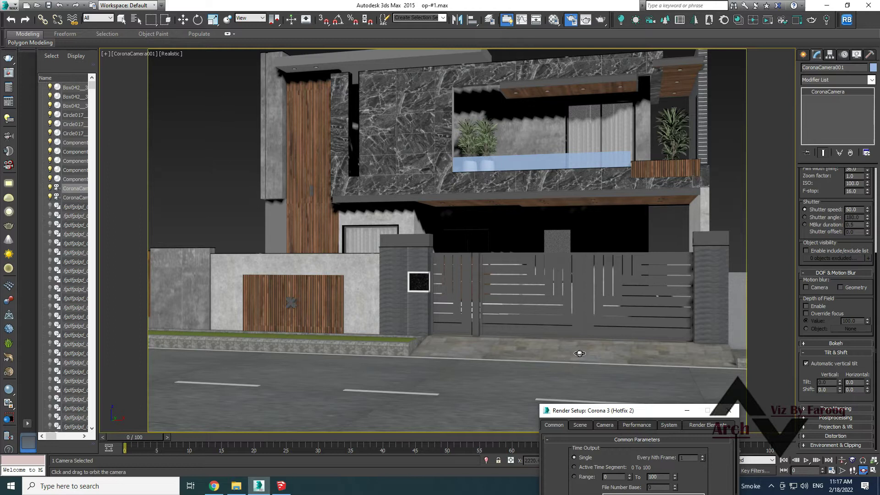
# Dolly, widen the field of view, pan and orbit CoronaCamera001 to fit the facade and gate
pyautogui.click(841, 460)
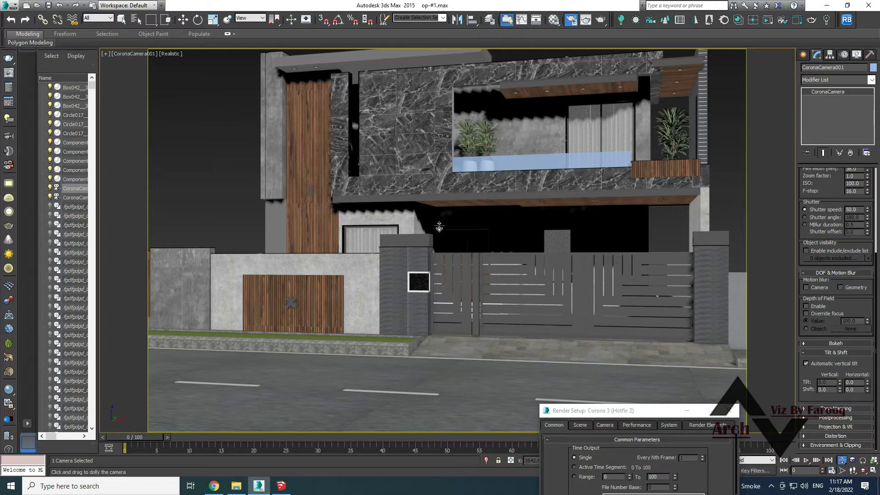
pyautogui.moveTo(439, 227); pyautogui.dragTo(439, 236)
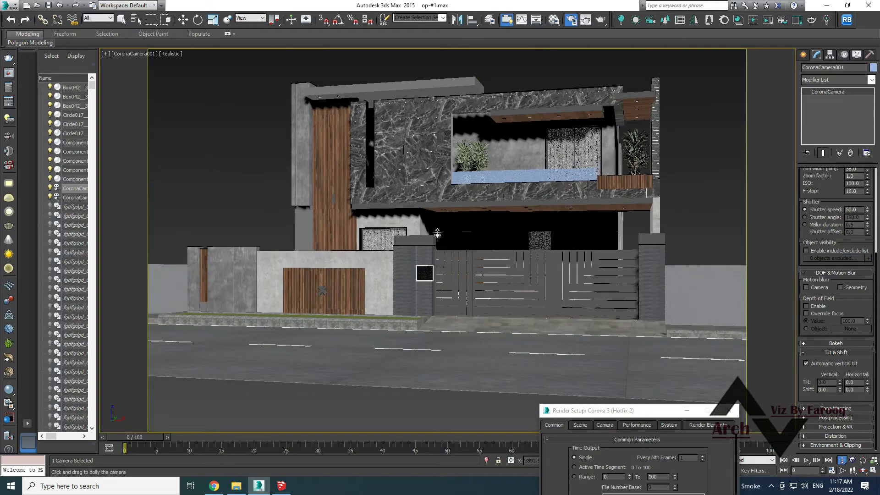
pyautogui.scroll(2, 437, 234)
pyautogui.moveTo(437, 234); pyautogui.dragTo(454, 270, button='middle')
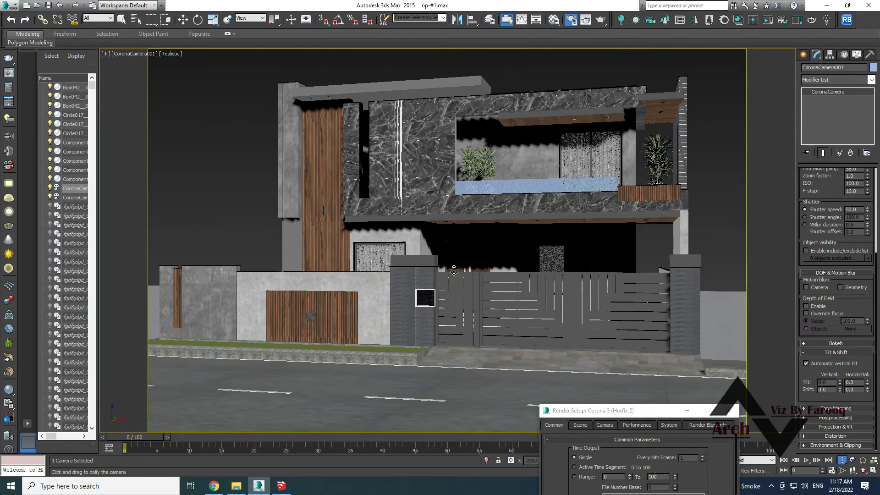
pyautogui.click(842, 470)
pyautogui.moveTo(587, 271)
pyautogui.mouseDown()
pyautogui.moveTo(586, 298)
pyautogui.moveTo(587, 275)
pyautogui.mouseUp()
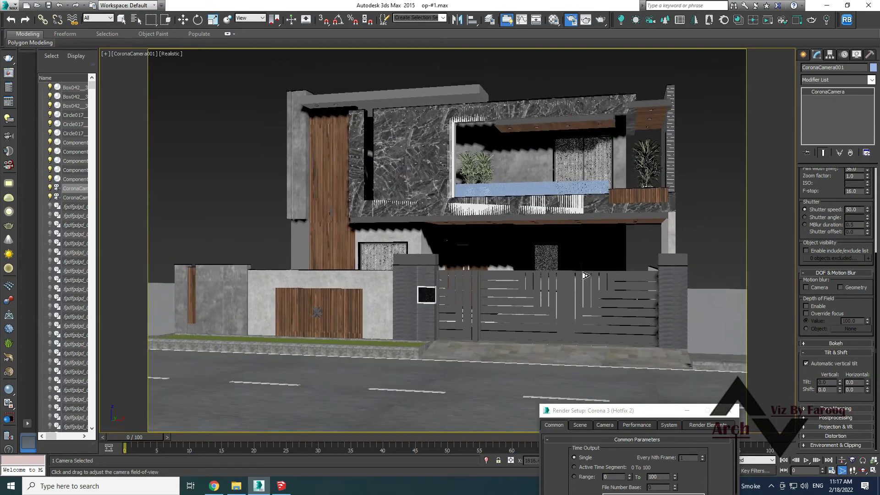
pyautogui.moveTo(541, 282); pyautogui.dragTo(549, 282, button='middle')
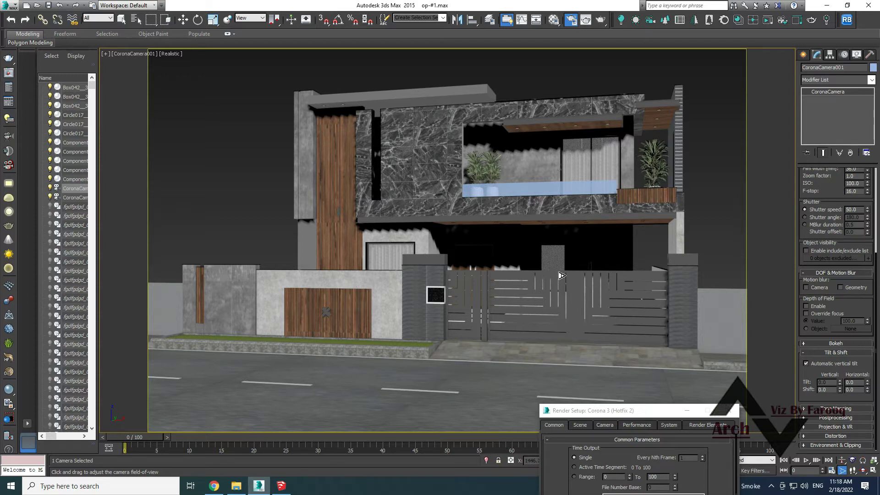
pyautogui.click(841, 460)
pyautogui.click(863, 470)
pyautogui.moveTo(427, 356)
pyautogui.mouseDown()
pyautogui.moveTo(440, 354)
pyautogui.moveTo(405, 352)
pyautogui.mouseUp()
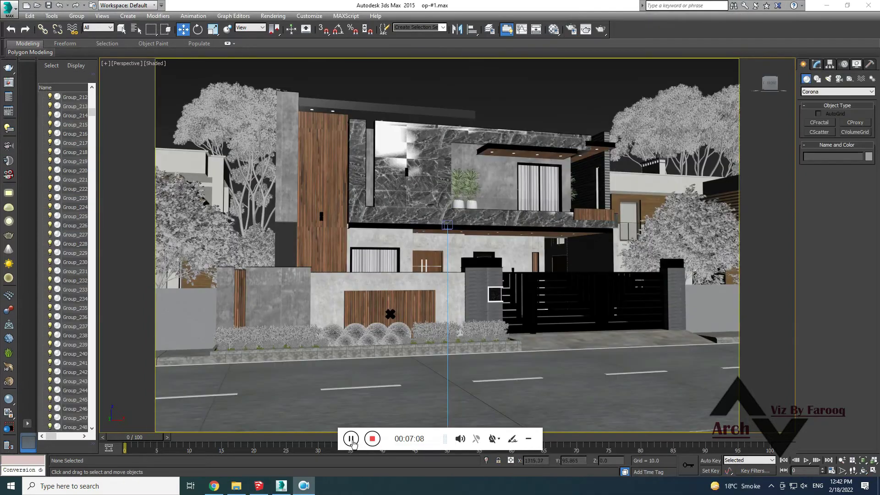
pyautogui.click(570, 29)
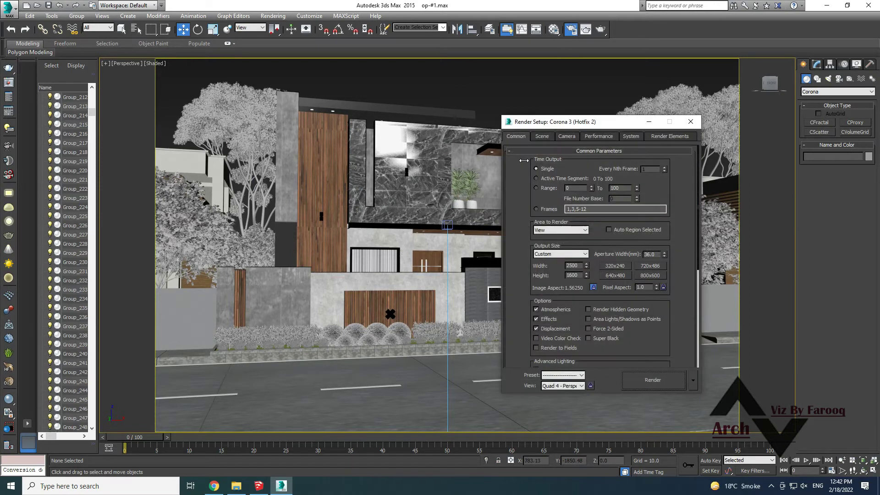
pyautogui.click(548, 136)
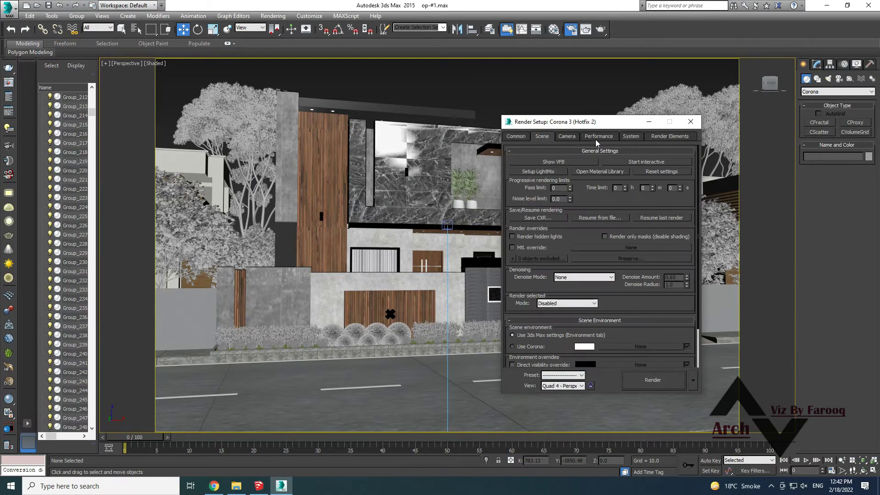
pyautogui.click(534, 158)
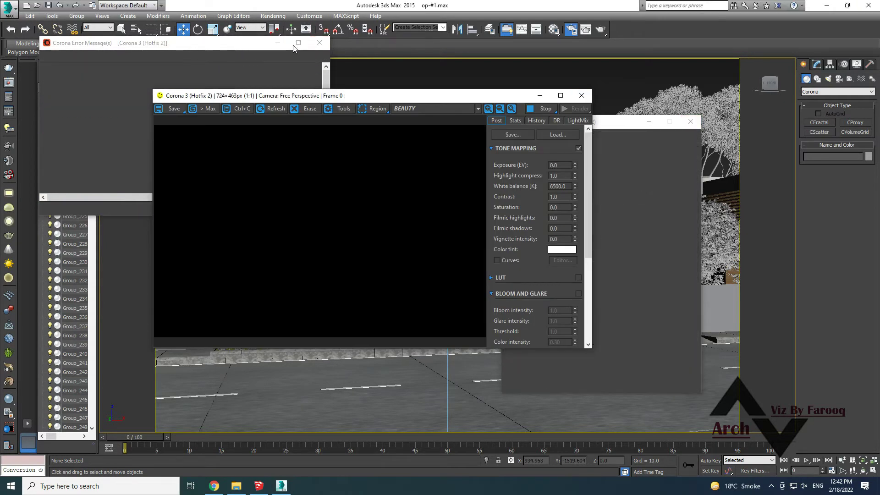
pyautogui.click(278, 44)
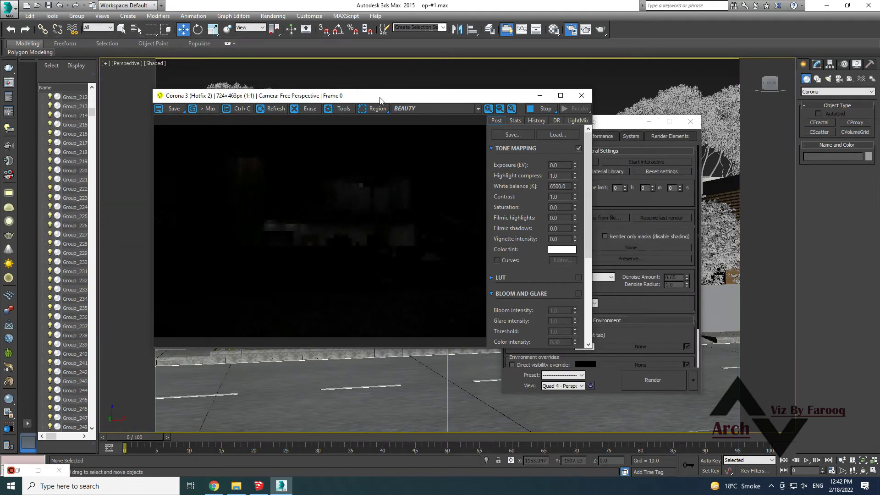
pyautogui.moveTo(306, 76); pyautogui.dragTo(288, 75)
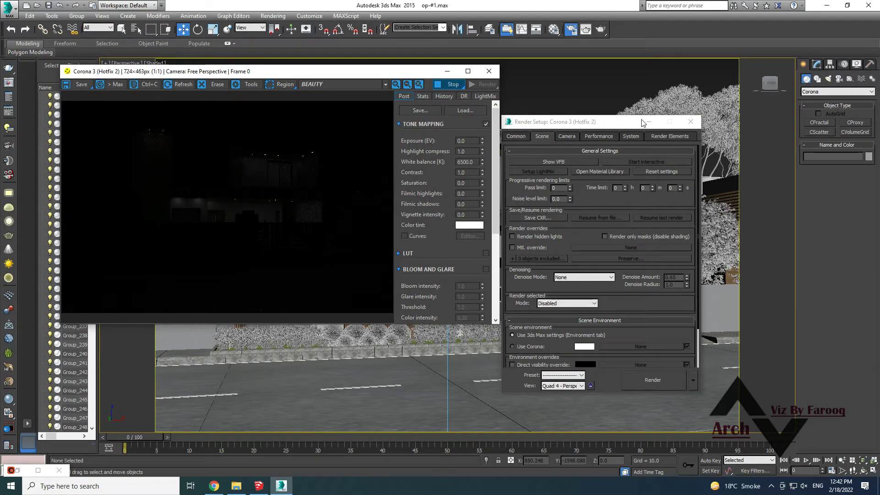
pyautogui.click(690, 121)
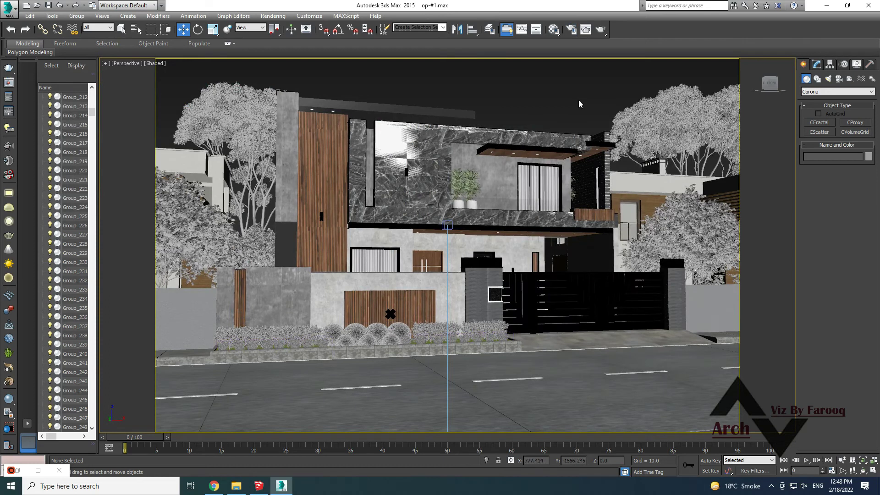
# Assign a CoronaColorCorrect map to the Environment Map slot in Environment and Effects
pyautogui.click(273, 16)
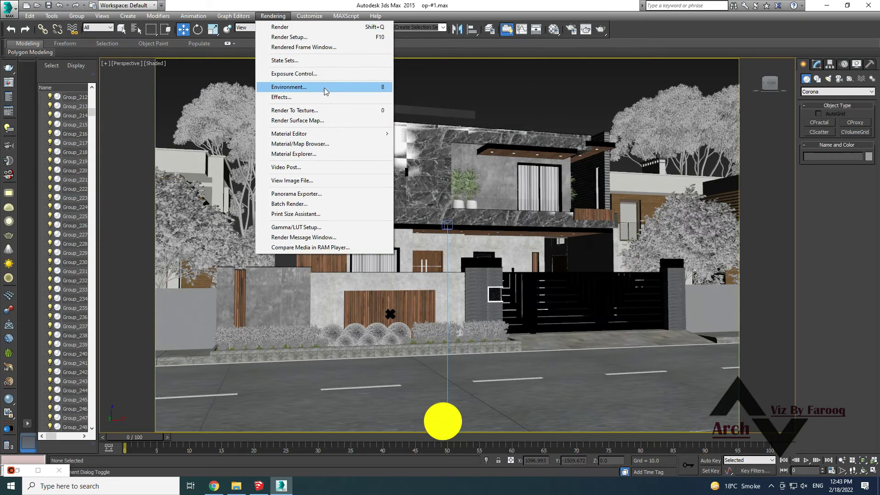
pyautogui.click(359, 87)
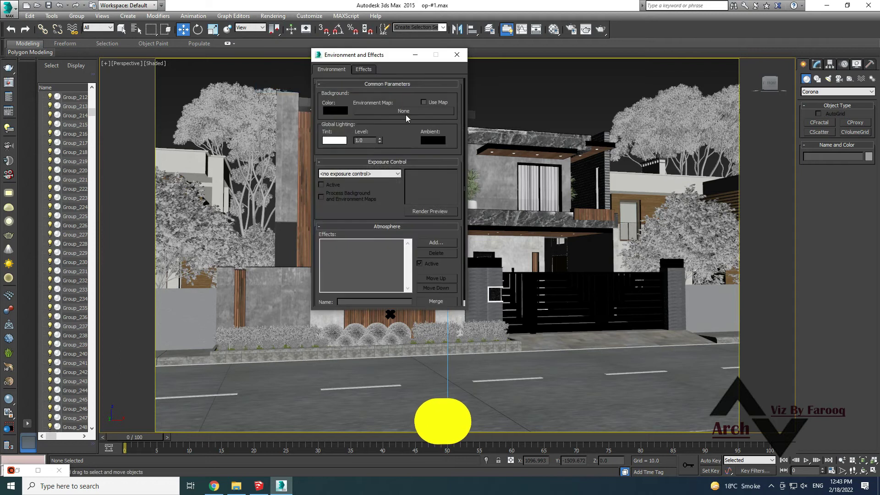
pyautogui.click(404, 114)
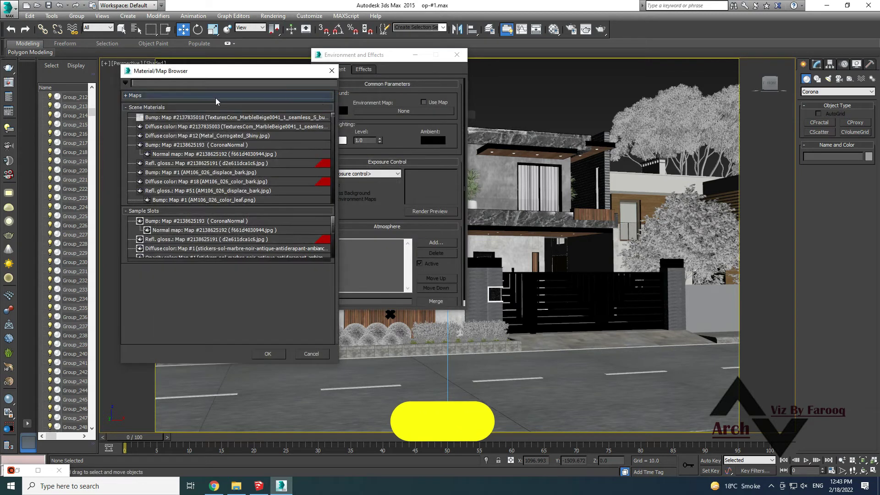
pyautogui.click(146, 107)
pyautogui.click(146, 96)
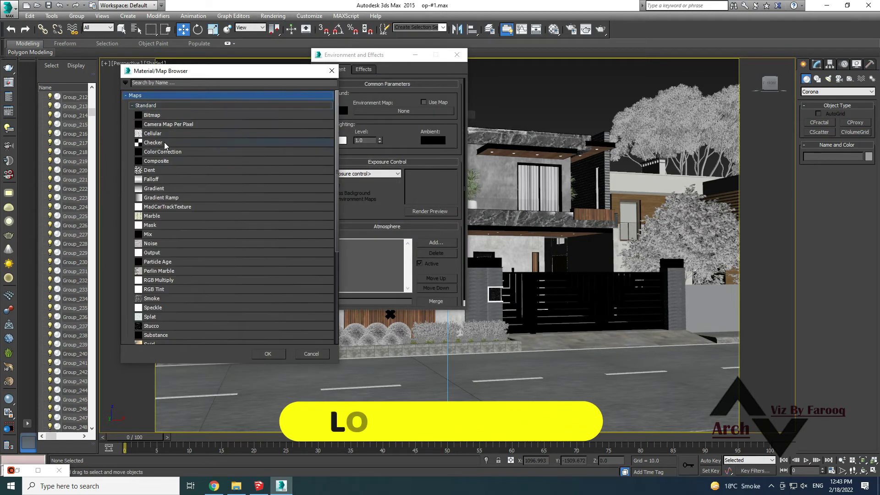
pyautogui.click(155, 107)
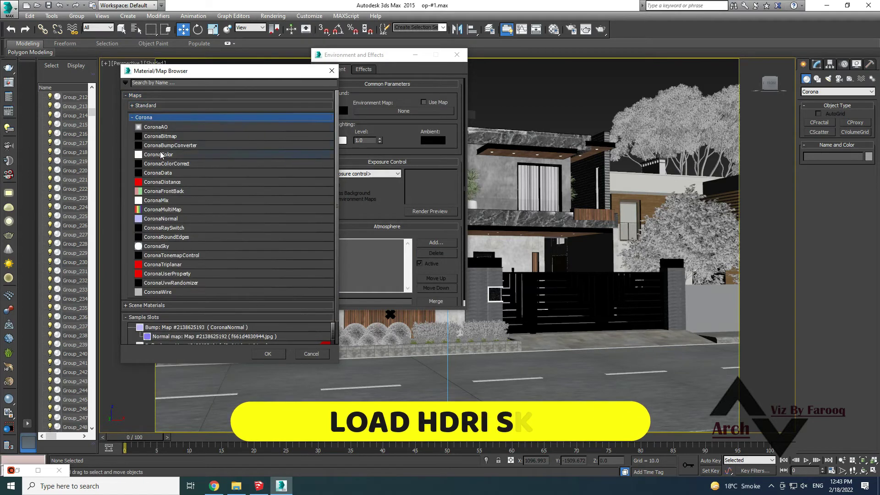
pyautogui.click(176, 164)
pyautogui.click(265, 355)
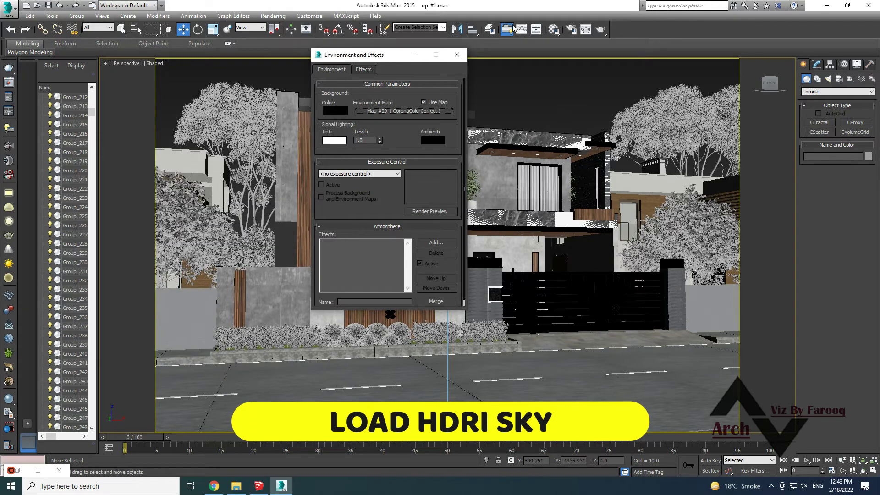
# Instance the environment's Map #20 into a Material Editor slot
pyautogui.click(558, 33)
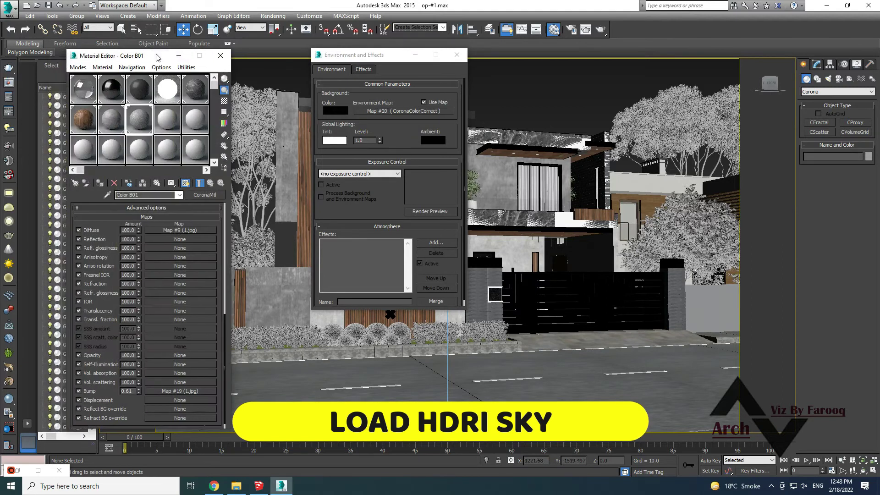
pyautogui.moveTo(157, 57); pyautogui.dragTo(234, 55)
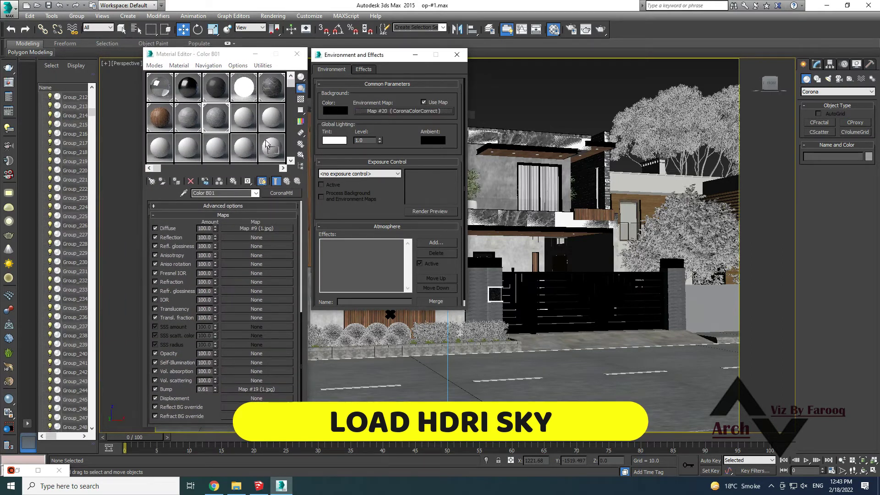
pyautogui.moveTo(409, 114); pyautogui.dragTo(169, 149)
pyautogui.click(205, 269)
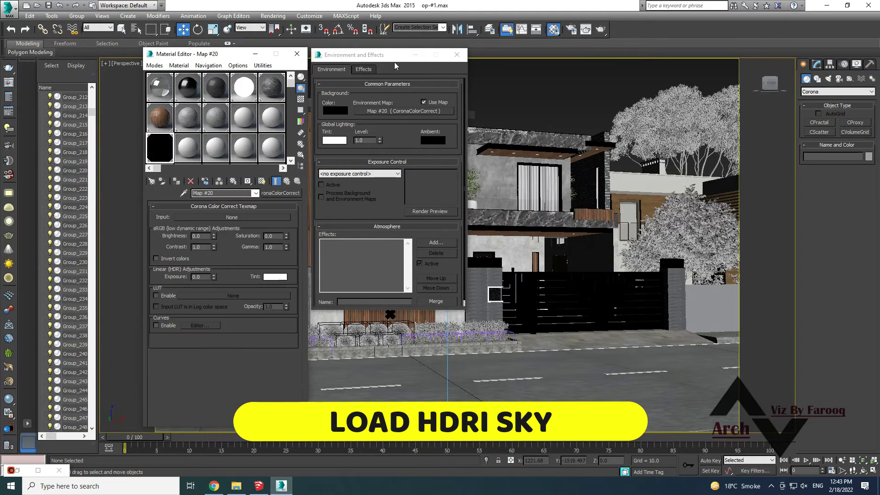
pyautogui.click(456, 55)
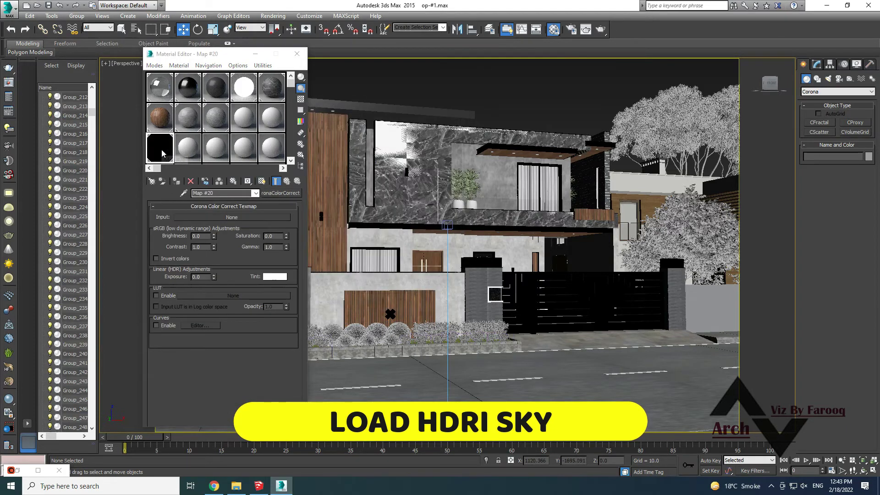
# Load abandoned_tank_farm_04_4k.hdr from H:\software\HDRI SKY as a CoronaBitmap input
pyautogui.click(232, 217)
pyautogui.click(167, 137)
pyautogui.click(275, 352)
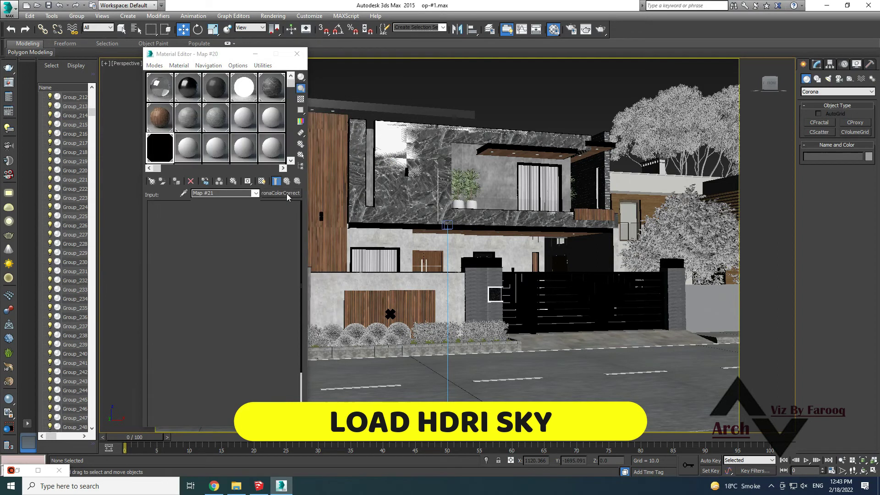
pyautogui.click(31, 143)
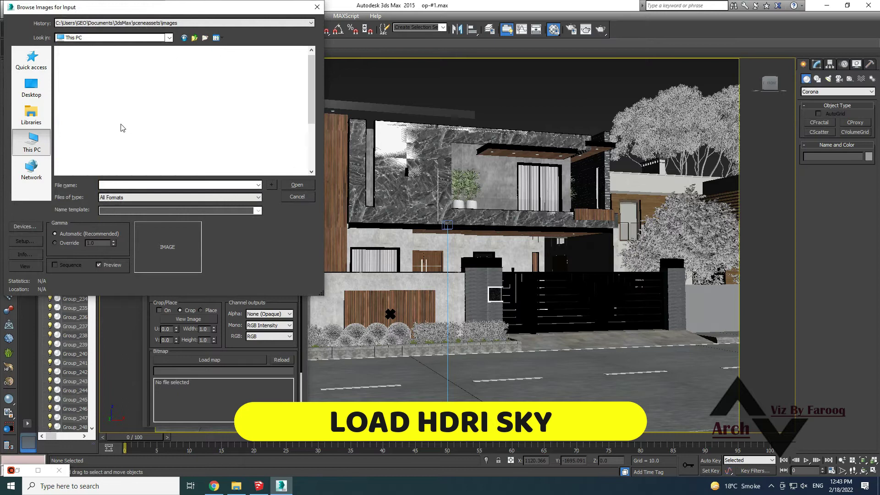
pyautogui.doubleClick(192, 134)
pyautogui.doubleClick(79, 76)
pyautogui.click(77, 113)
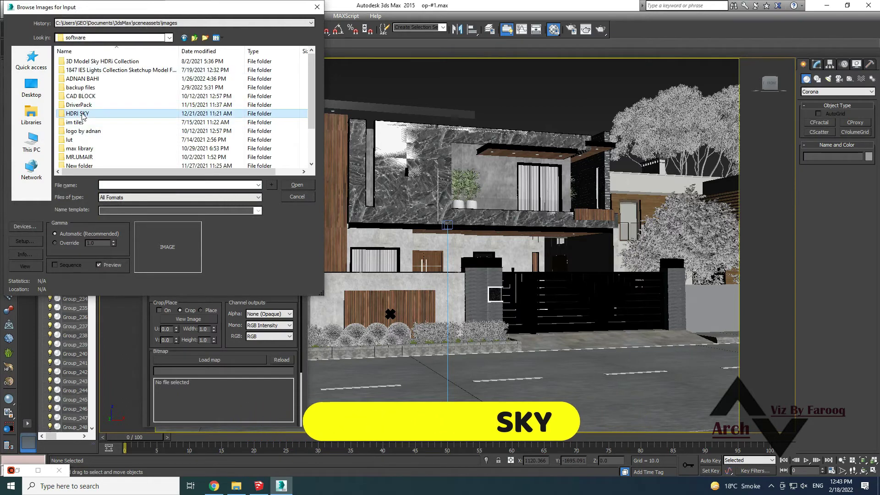
pyautogui.press('Return')
pyautogui.click(158, 78)
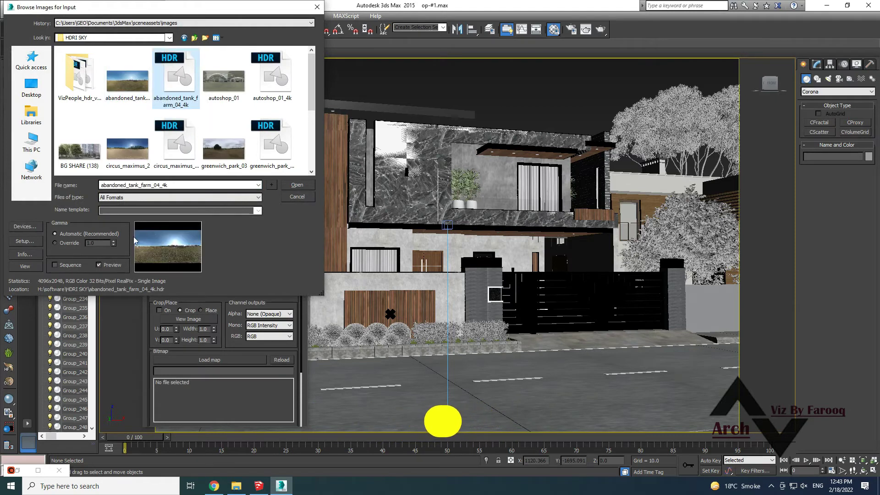
pyautogui.click(298, 185)
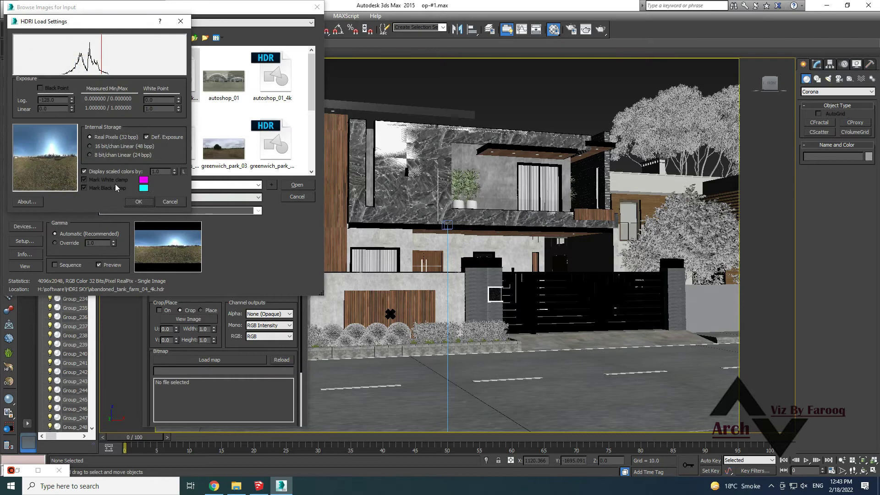
pyautogui.click(139, 202)
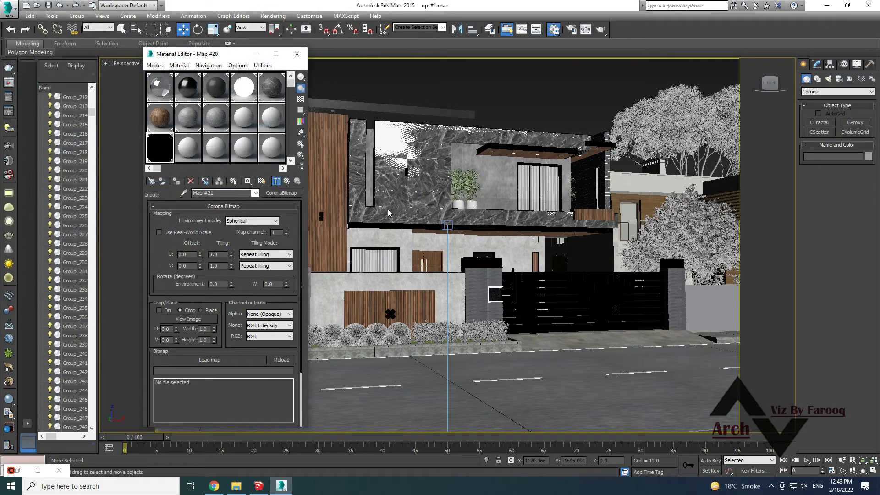
pyautogui.click(297, 54)
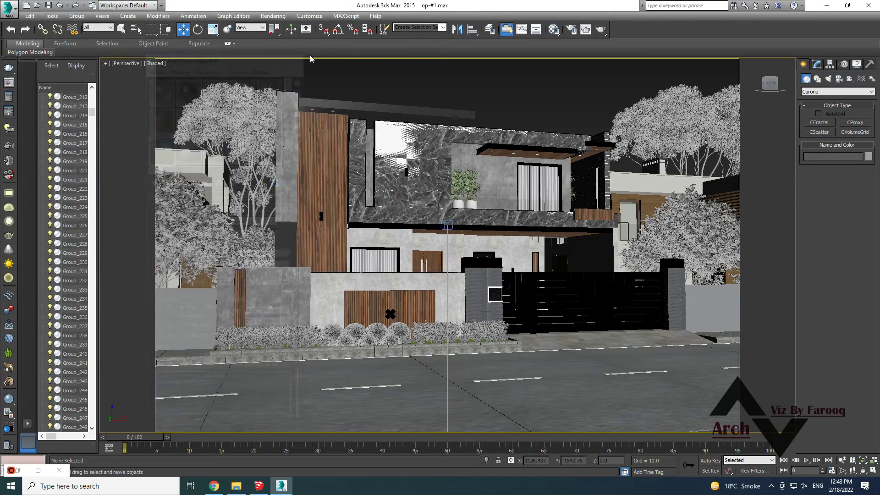
# Run an interactive Corona render beside the Material Editor, then close the render window
pyautogui.click(573, 31)
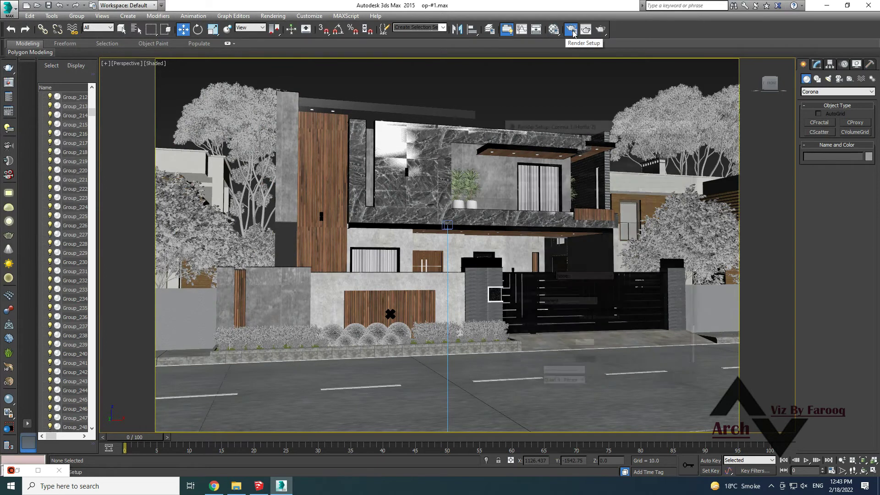
pyautogui.click(637, 163)
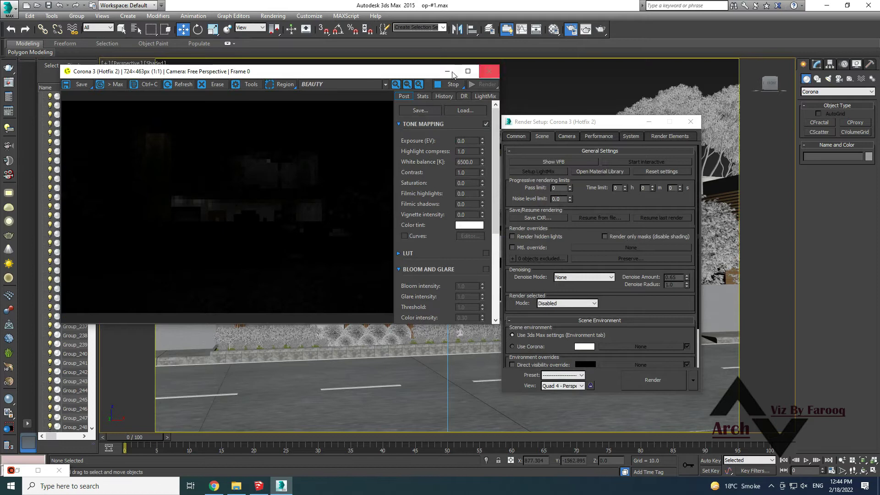
pyautogui.click(691, 121)
pyautogui.press('m')
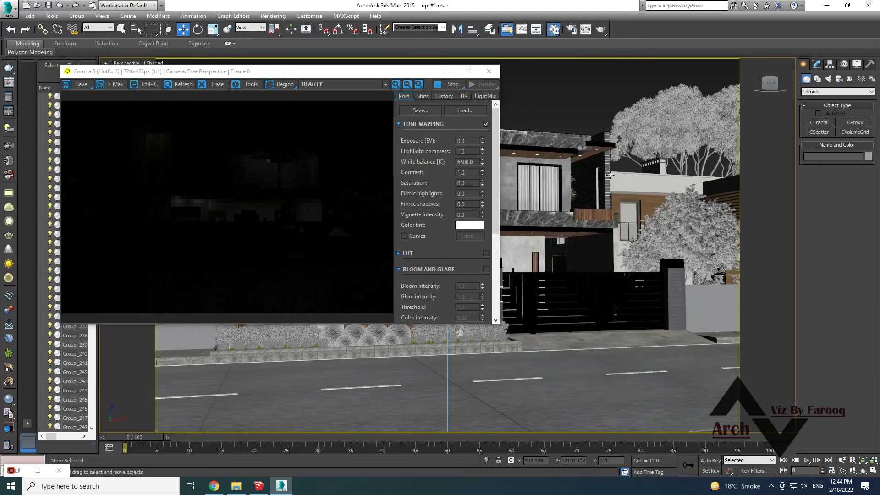
pyautogui.moveTo(200, 56)
pyautogui.mouseDown()
pyautogui.moveTo(634, 66)
pyautogui.moveTo(580, 59)
pyautogui.mouseUp()
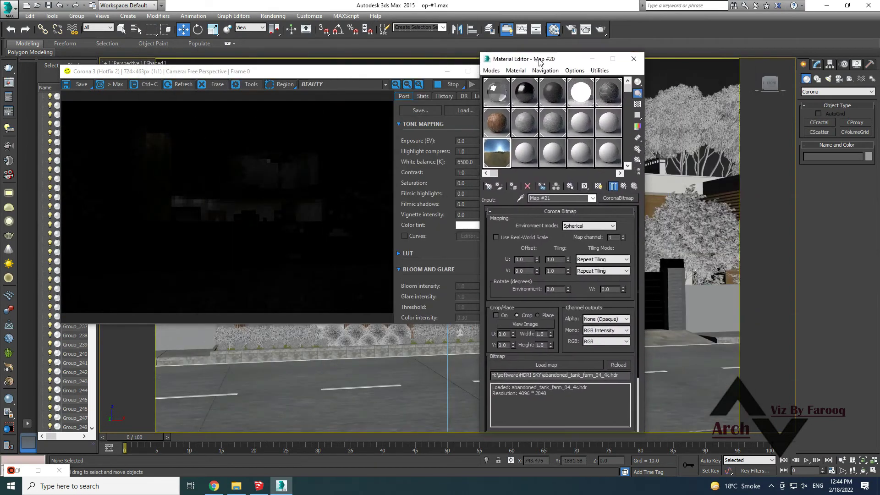
pyautogui.moveTo(359, 72); pyautogui.dragTo(379, 70)
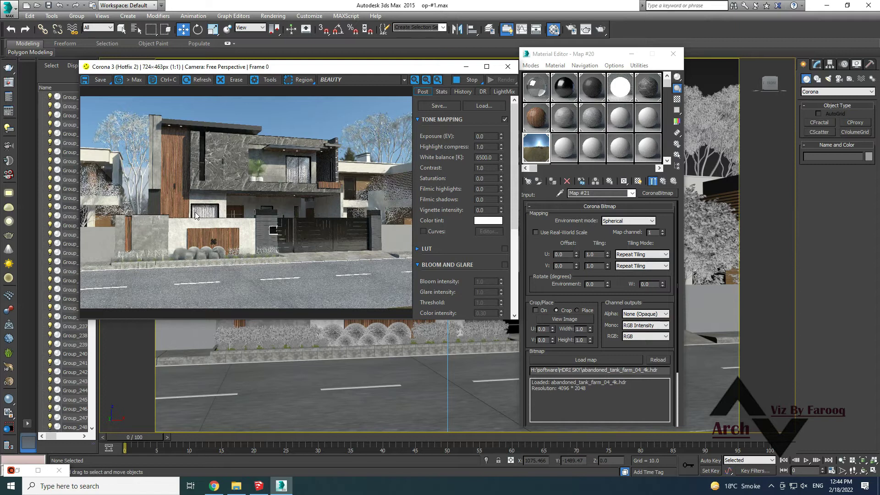
pyautogui.scroll(2, 151, 200)
pyautogui.scroll(2, 121, 139)
pyautogui.scroll(1, 216, 214)
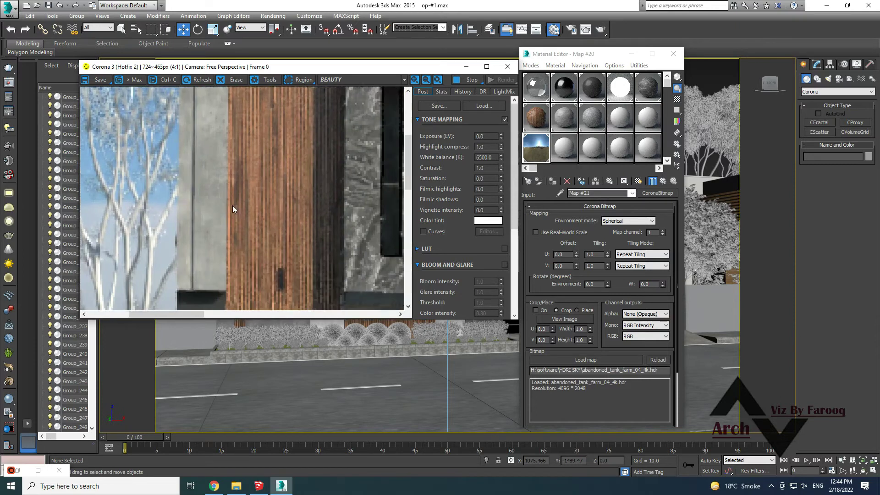
pyautogui.scroll(-5, 199, 182)
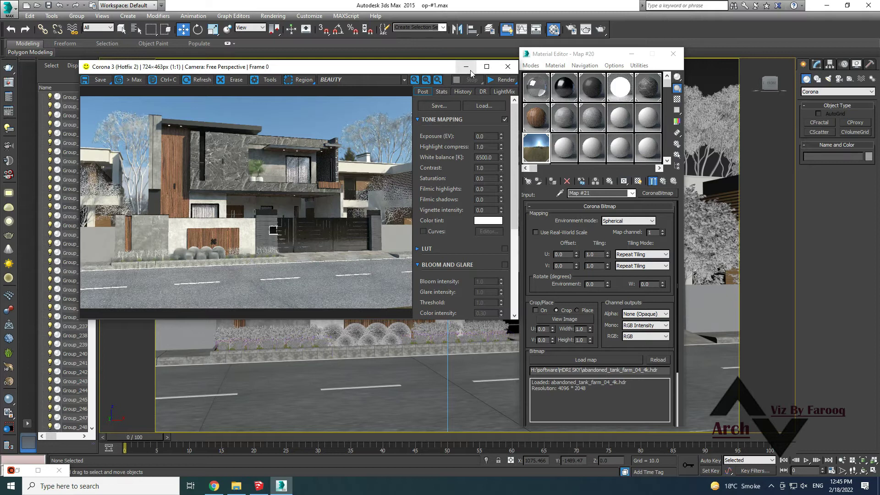
pyautogui.click(507, 68)
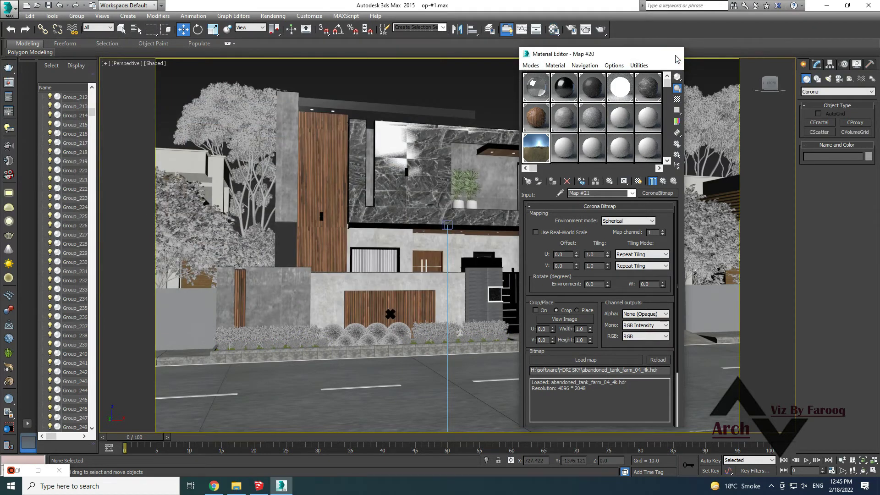
# Close the Material Editor and restart the interactive Corona render from Render Setup
pyautogui.click(673, 54)
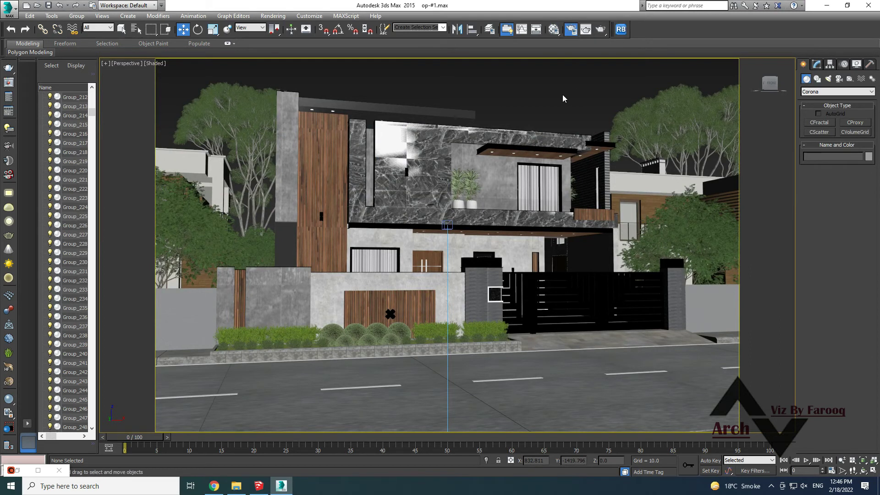
pyautogui.click(656, 162)
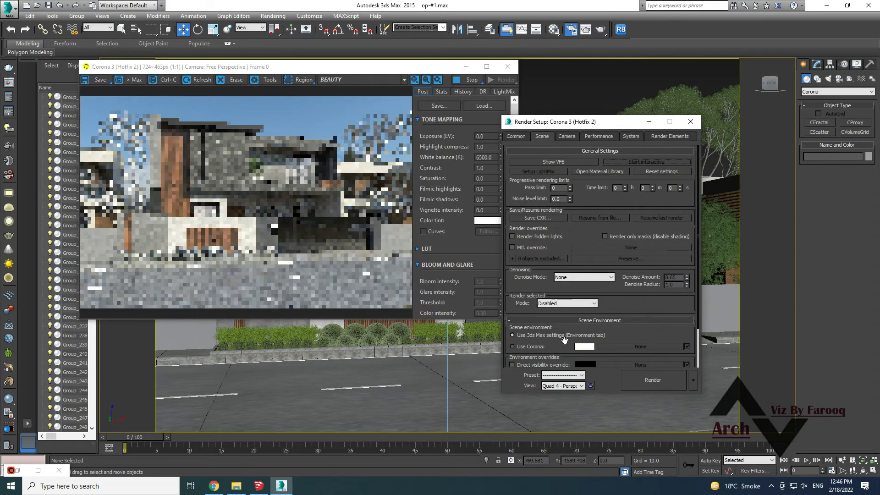
# Lock the render to the current view and place the Material Editor beside the render
pyautogui.click(590, 385)
pyautogui.click(691, 122)
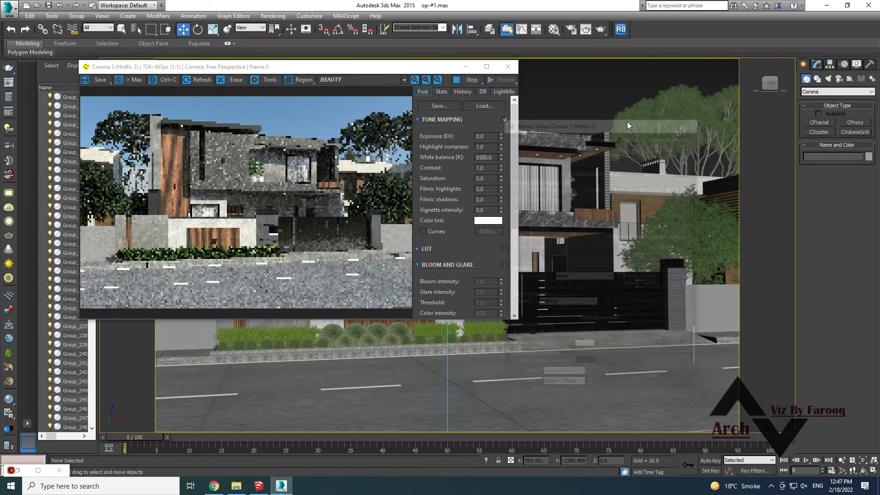
pyautogui.moveTo(440, 70); pyautogui.dragTo(715, 64)
pyautogui.click(554, 29)
pyautogui.moveTo(564, 54)
pyautogui.mouseDown()
pyautogui.moveTo(660, 81)
pyautogui.moveTo(634, 327)
pyautogui.moveTo(655, 334)
pyautogui.mouseUp()
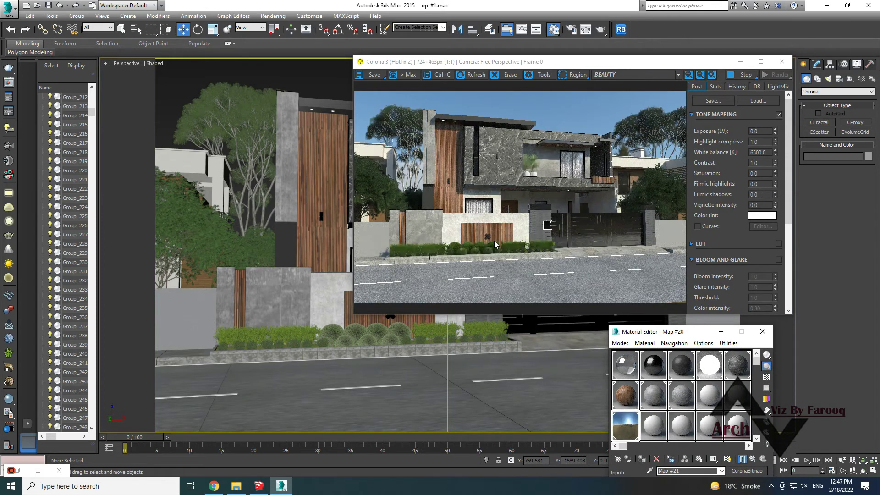
# Set Aluminium Black Anodized reflection glossiness to 0.75 and restore four viewports
pyautogui.click(657, 366)
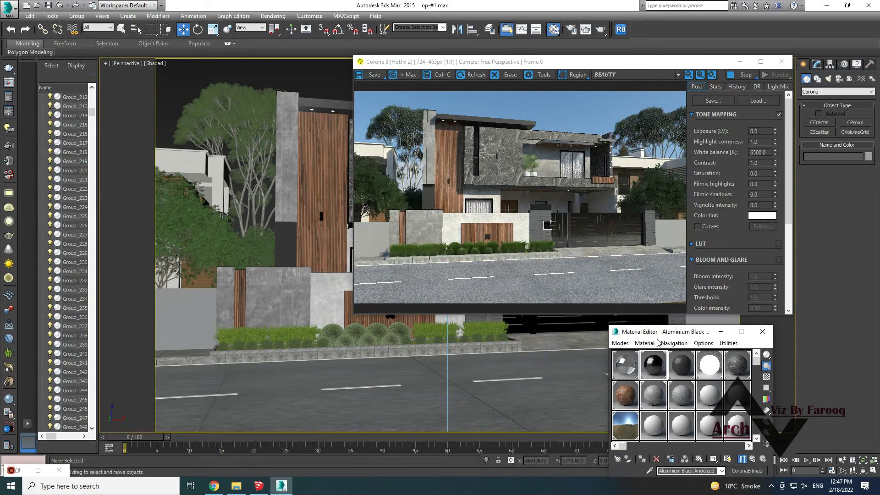
pyautogui.moveTo(654, 335); pyautogui.dragTo(555, 90)
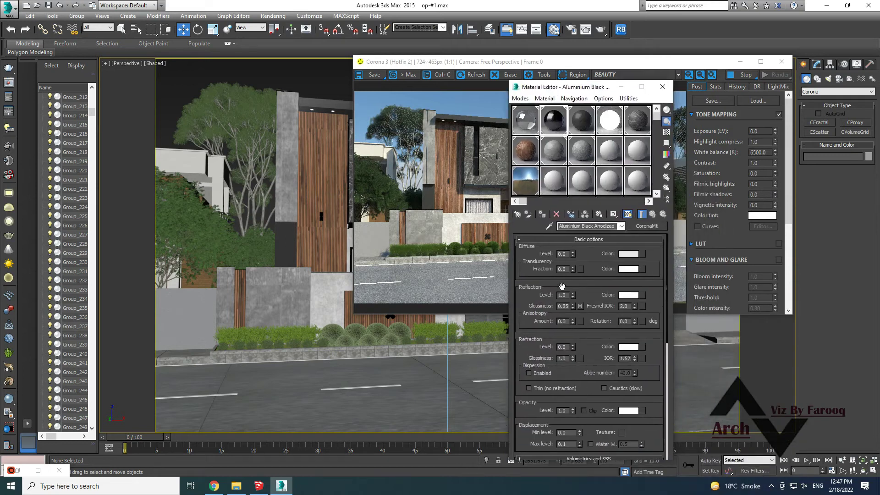
pyautogui.click(572, 309)
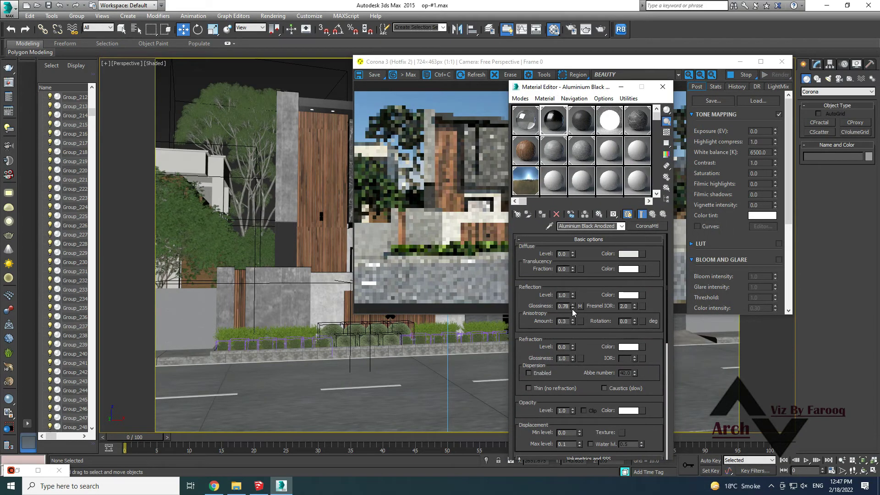
pyautogui.click(572, 309)
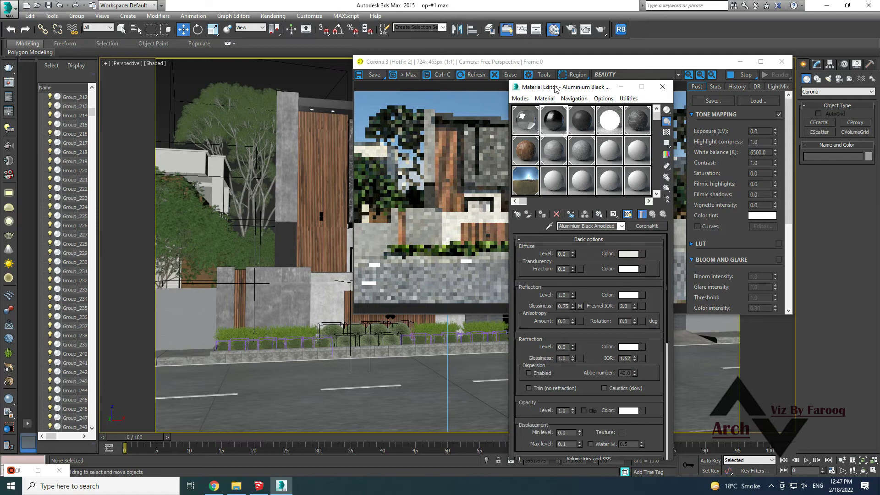
pyautogui.moveTo(550, 88); pyautogui.dragTo(659, 340)
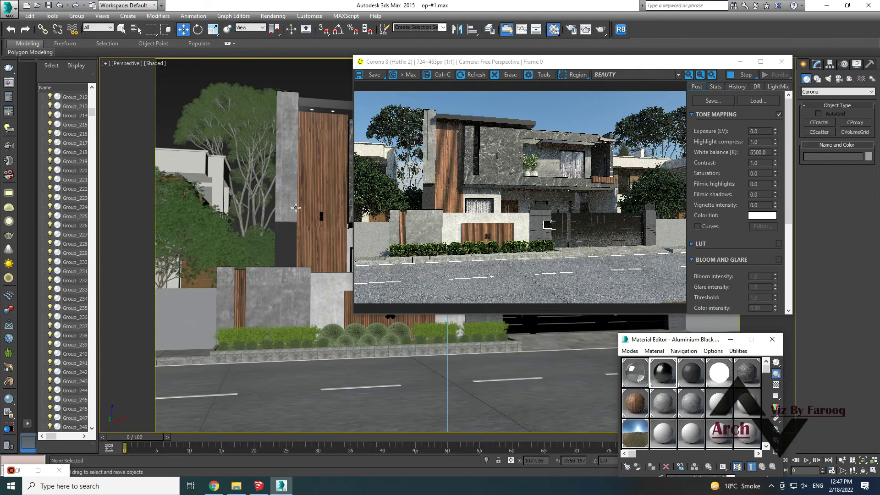
pyautogui.hotkey('alt', 'w')
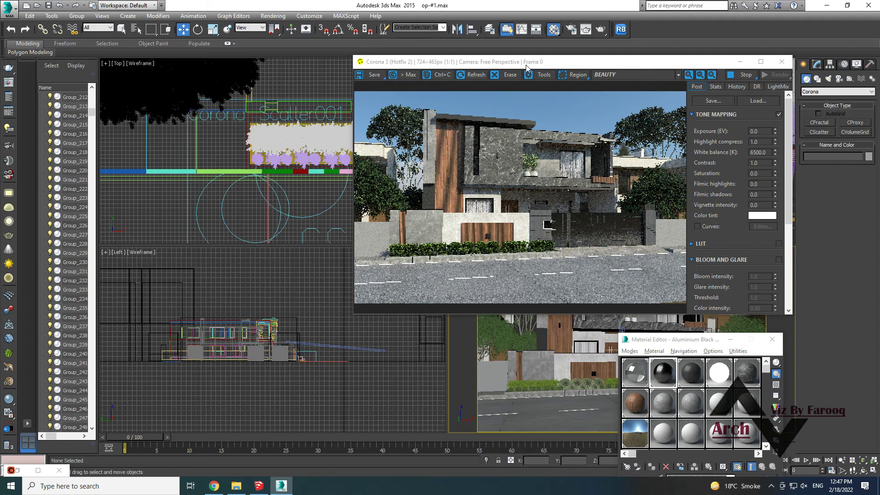
# Move the render window aside and select the tree group in the Top view
pyautogui.moveTo(528, 65); pyautogui.dragTo(553, 56)
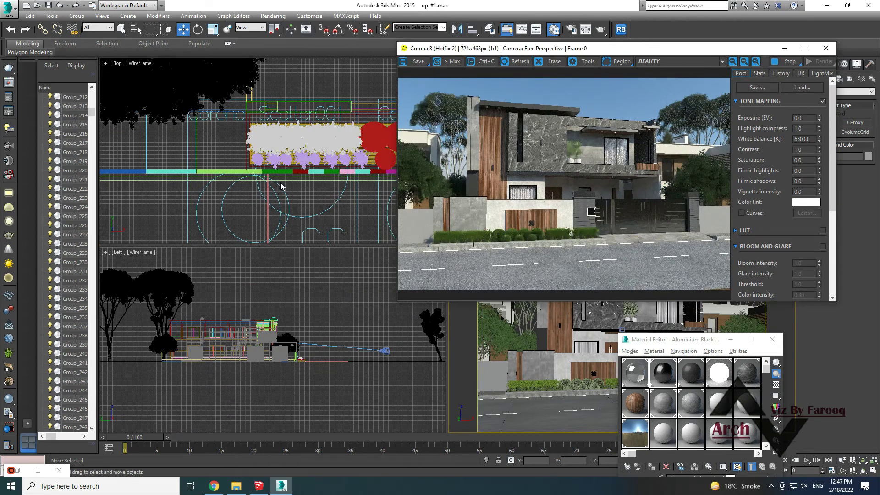
pyautogui.scroll(-3, 270, 140)
pyautogui.scroll(-2, 269, 138)
pyautogui.scroll(-2, 259, 142)
pyautogui.scroll(2, 239, 169)
pyautogui.scroll(1, 202, 192)
pyautogui.click(193, 197)
# Drag the tree in front of the house near the camera, adjusting right, back and left
pyautogui.scroll(2, 198, 207)
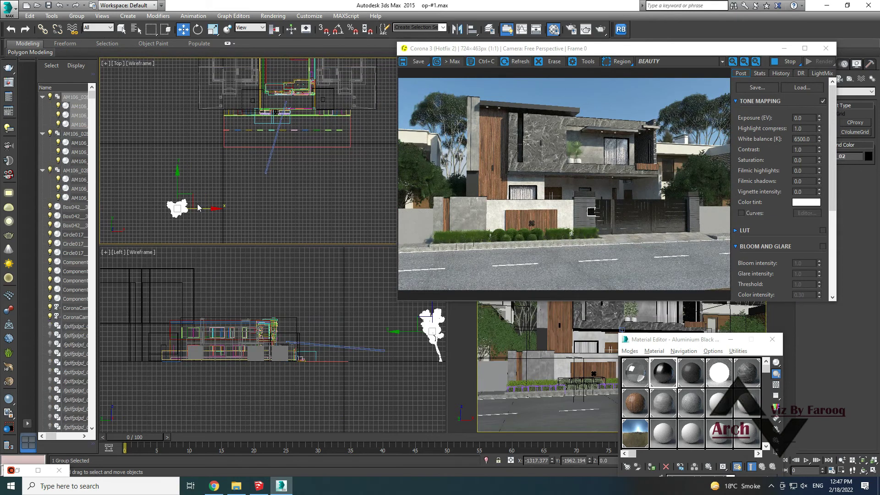
pyautogui.moveTo(198, 207)
pyautogui.mouseDown()
pyautogui.moveTo(267, 207)
pyautogui.moveTo(247, 151)
pyautogui.mouseUp()
pyautogui.scroll(2, 257, 147)
pyautogui.scroll(2, 204, 202)
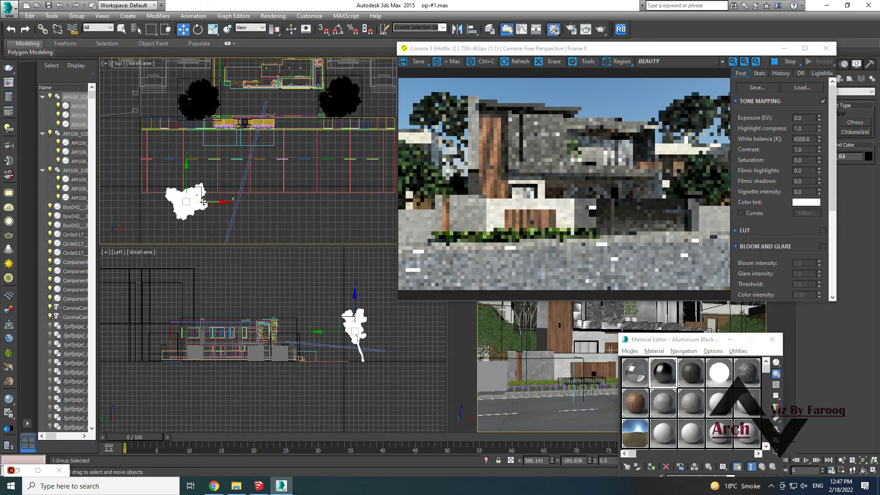
pyautogui.moveTo(203, 202); pyautogui.dragTo(240, 203)
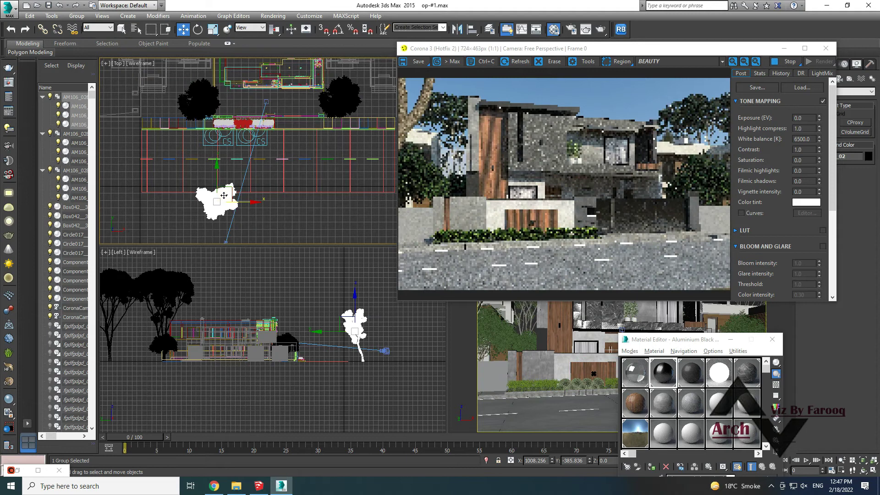
pyautogui.moveTo(236, 201); pyautogui.dragTo(219, 211)
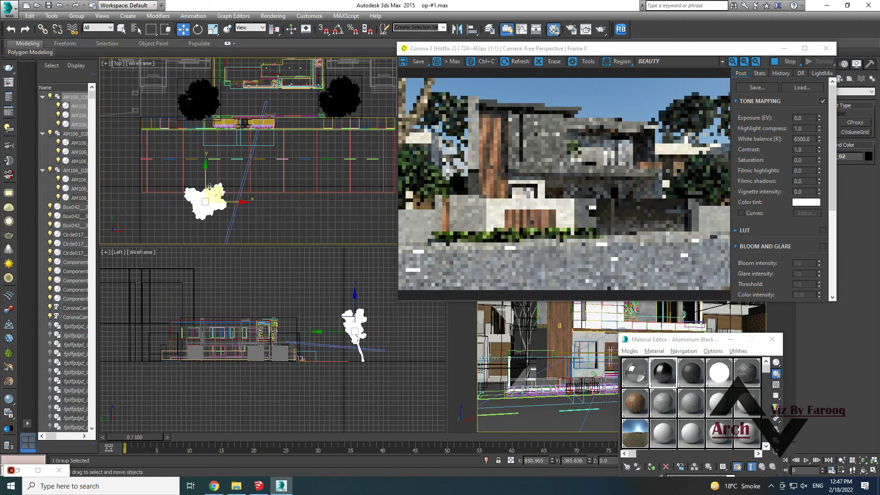
pyautogui.scroll(-2, 224, 202)
pyautogui.moveTo(246, 189); pyautogui.dragTo(241, 189)
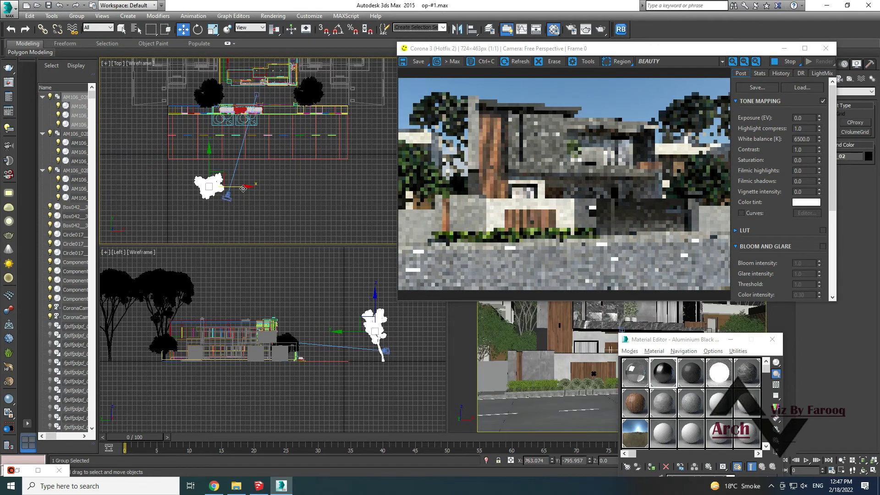
# Rotate the foreground tree about its vertical axis in the Top view
pyautogui.rightClick(237, 194)
pyautogui.click(248, 206)
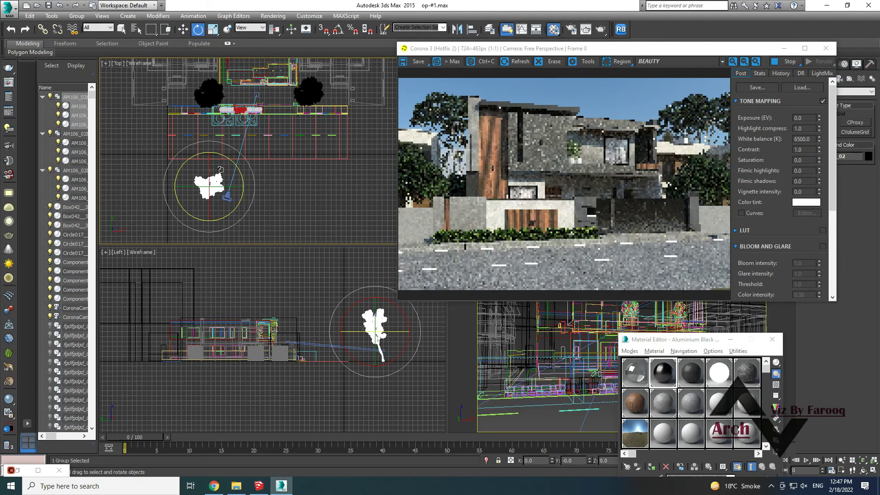
pyautogui.moveTo(215, 153); pyautogui.dragTo(259, 208)
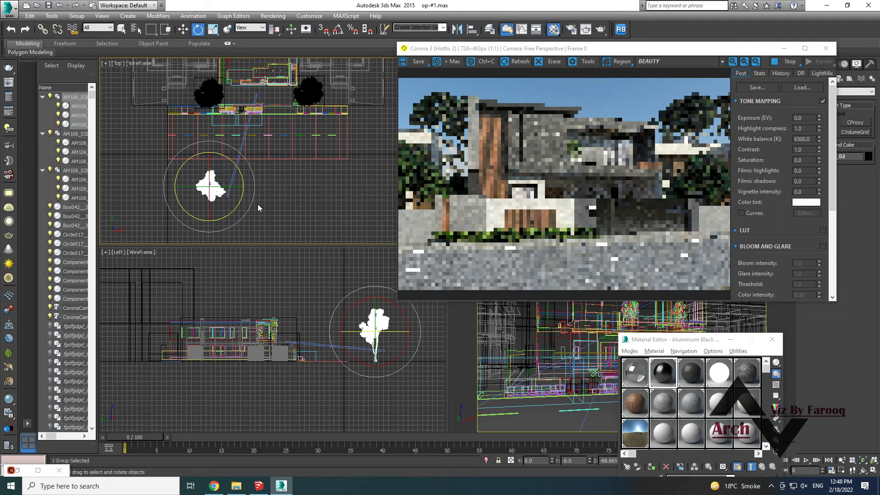
# Move the tree rightward and toward the house, fine-tuning its X position
pyautogui.rightClick(217, 191)
pyautogui.click(215, 194)
pyautogui.moveTo(215, 194); pyautogui.dragTo(242, 188)
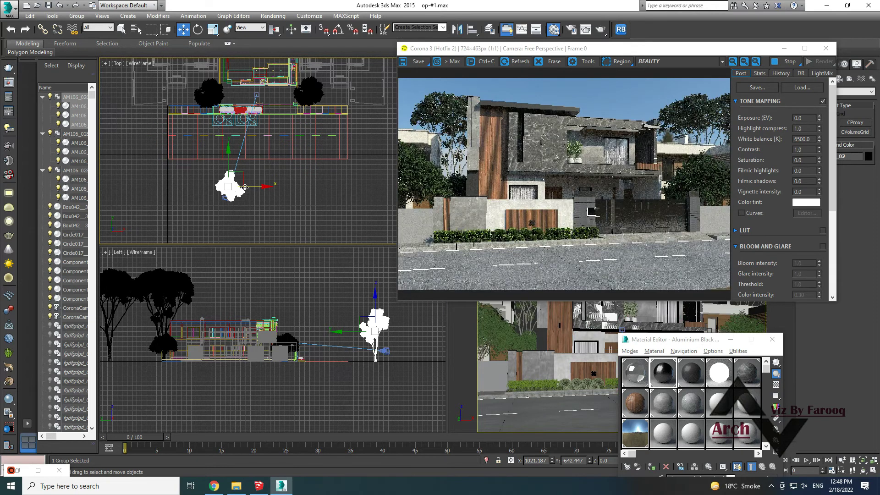
pyautogui.moveTo(247, 188); pyautogui.dragTo(230, 156)
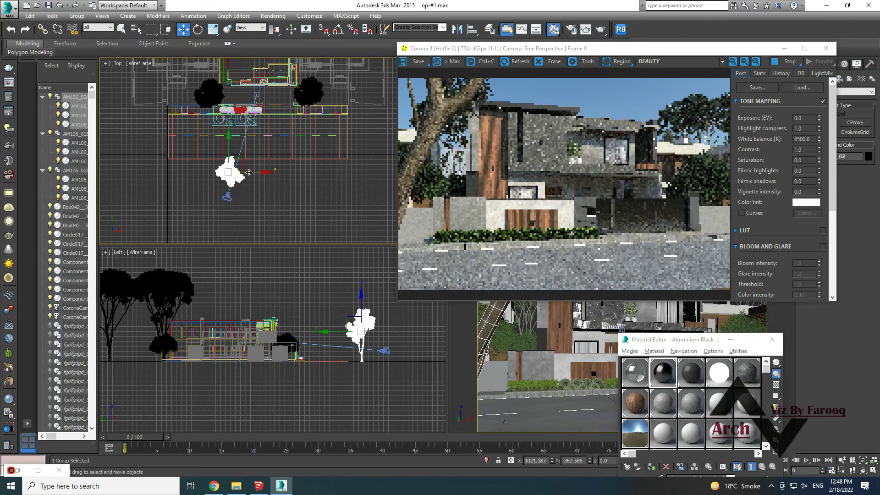
pyautogui.moveTo(249, 172); pyautogui.dragTo(236, 156)
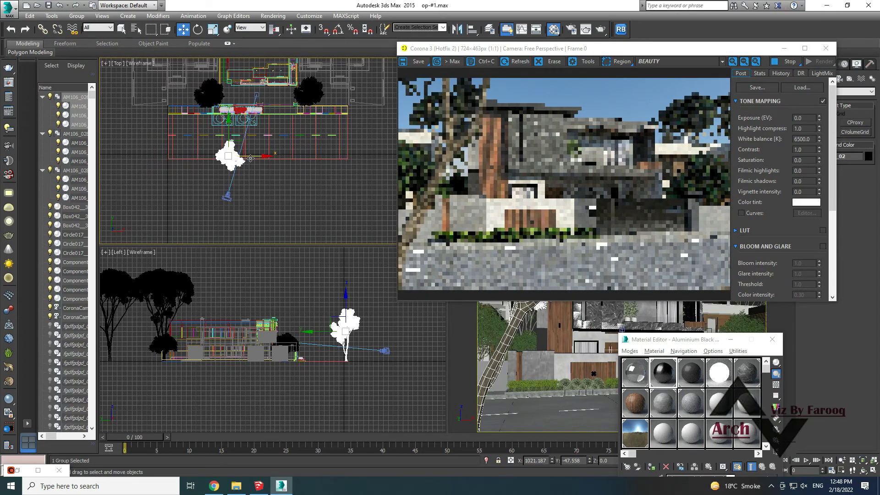
pyautogui.moveTo(250, 158); pyautogui.dragTo(235, 156)
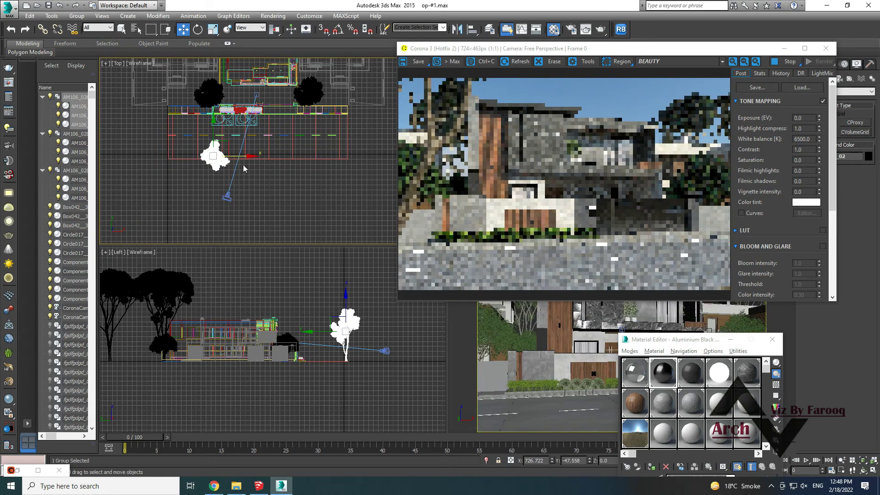
pyautogui.moveTo(233, 157); pyautogui.dragTo(238, 158)
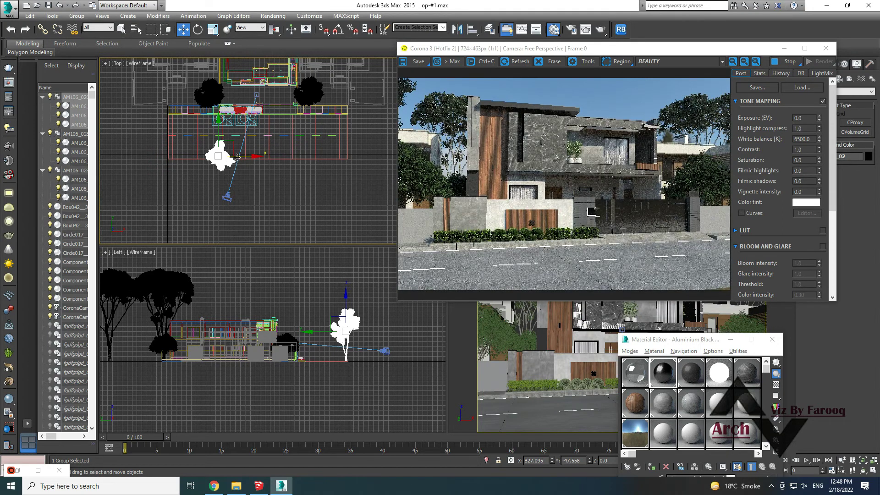
pyautogui.moveTo(237, 158); pyautogui.dragTo(238, 158)
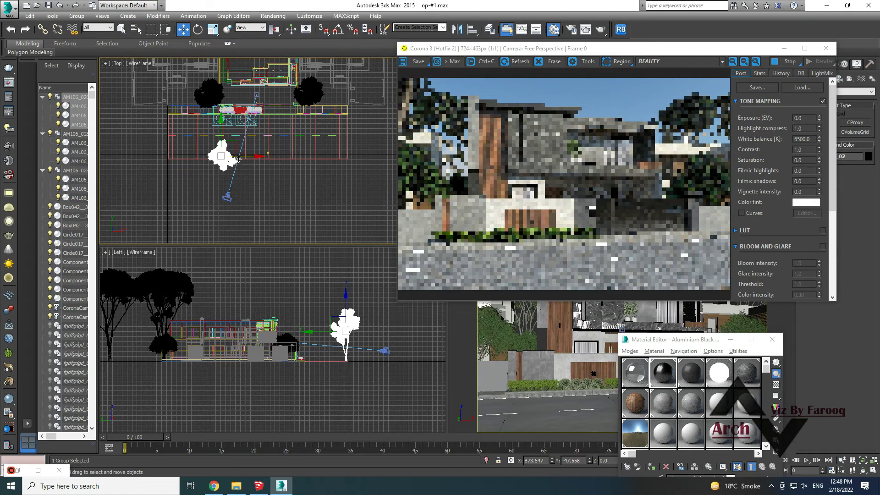
# Turn the tree further to a new angle around its vertical axis
pyautogui.rightClick(226, 155)
pyautogui.click(257, 168)
pyautogui.moveTo(236, 143); pyautogui.dragTo(229, 139)
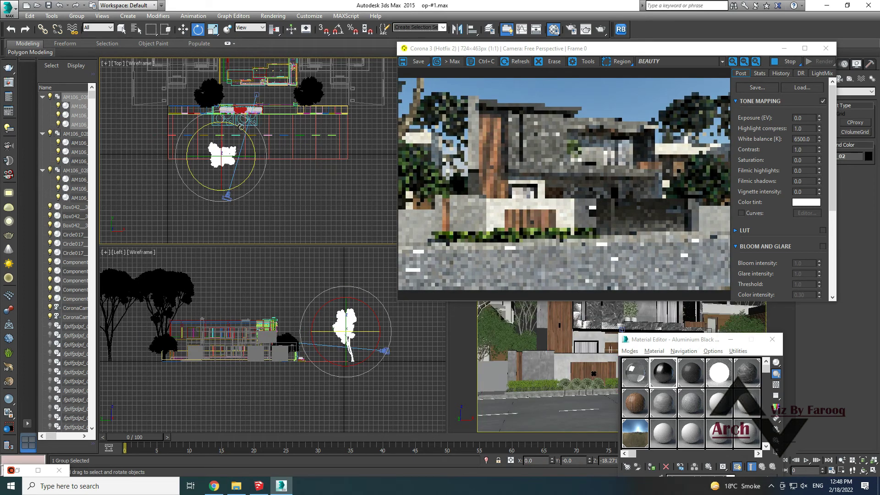
pyautogui.moveTo(245, 137); pyautogui.dragTo(245, 145)
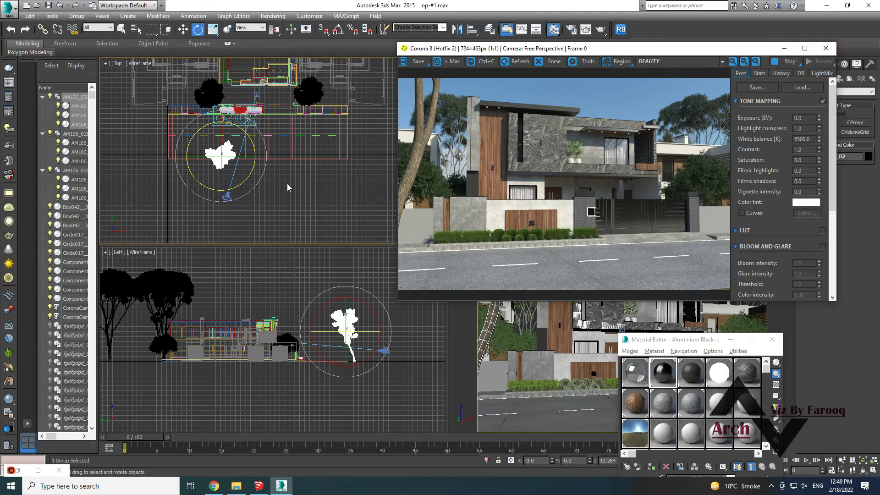
# Rotate the tree slightly, then turn it back partway
pyautogui.rightClick(220, 158)
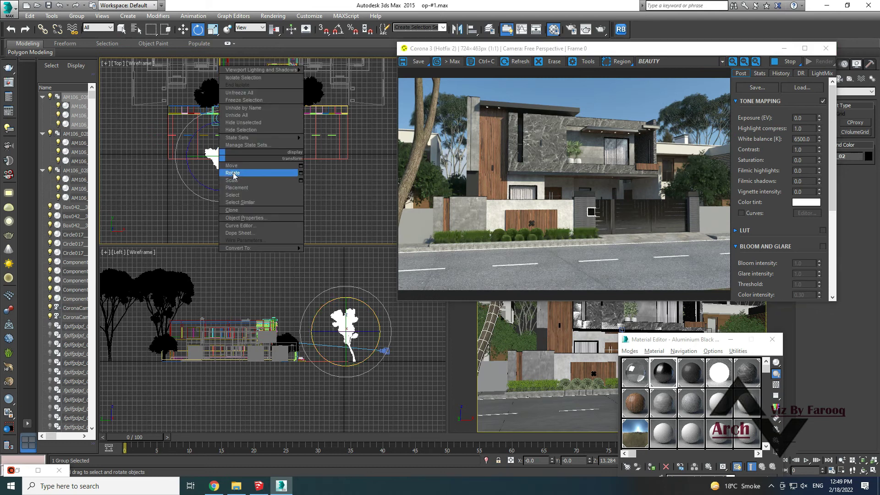
pyautogui.click(227, 129)
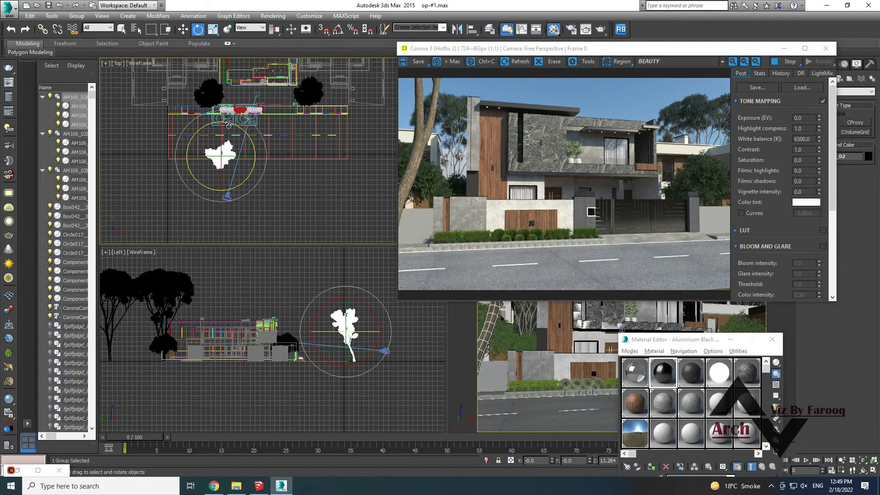
pyautogui.moveTo(208, 125)
pyautogui.mouseDown()
pyautogui.moveTo(193, 124)
pyautogui.moveTo(221, 155)
pyautogui.mouseUp()
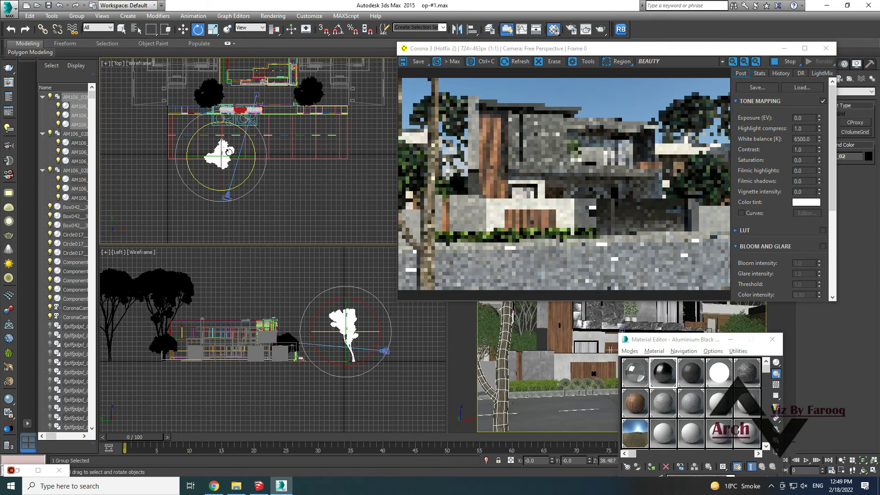
pyautogui.moveTo(225, 154)
pyautogui.mouseDown()
pyautogui.moveTo(187, 157)
pyautogui.moveTo(141, 116)
pyautogui.mouseUp()
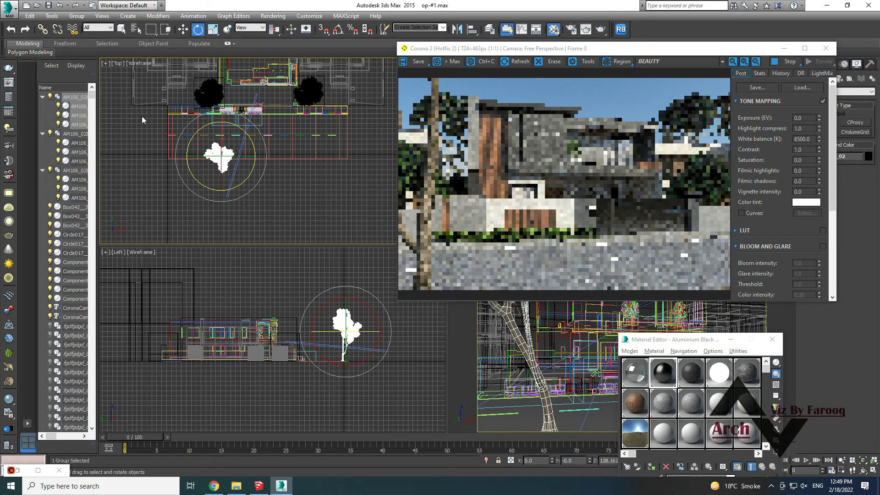
# Slide the tree to the right in plan beside the camera
pyautogui.rightClick(222, 157)
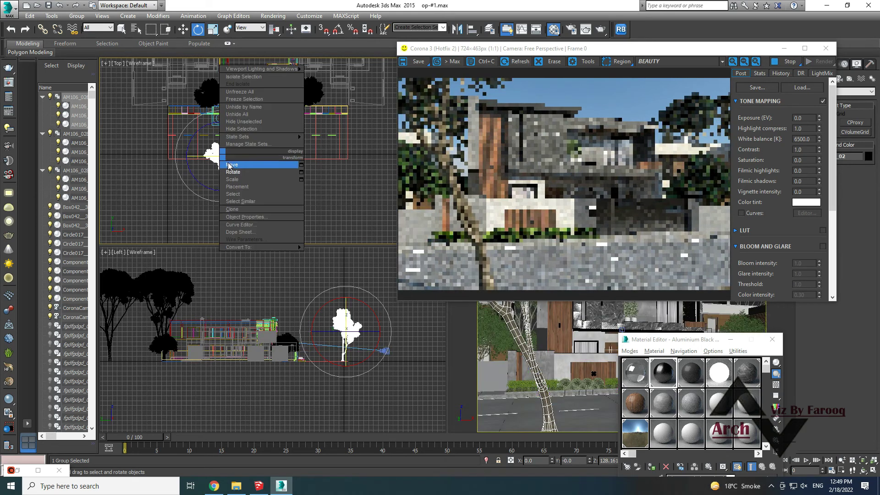
pyautogui.click(262, 164)
pyautogui.rightClick(221, 156)
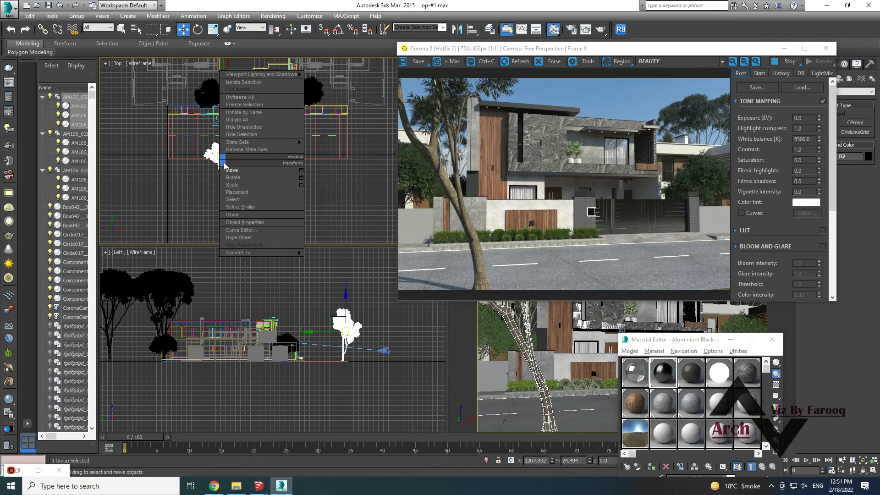
pyautogui.click(229, 173)
pyautogui.moveTo(335, 158); pyautogui.dragTo(366, 160)
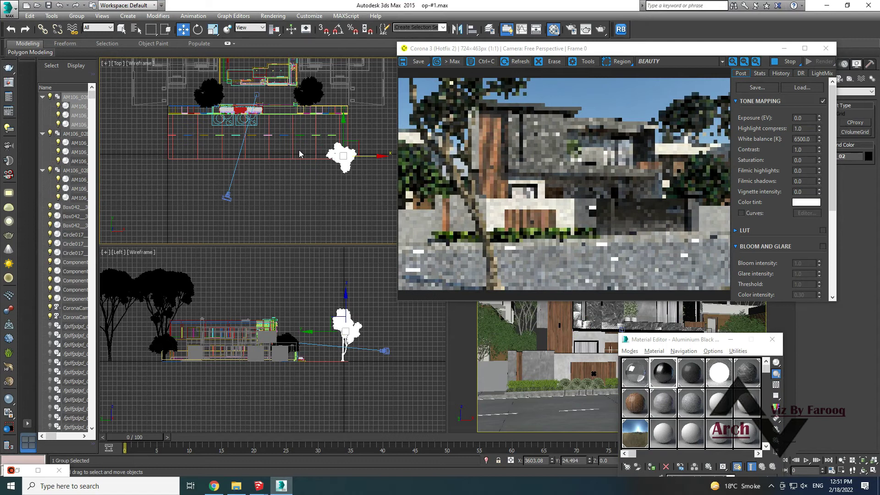
pyautogui.moveTo(286, 143); pyautogui.dragTo(264, 168, button='middle')
pyautogui.scroll(2, 264, 167)
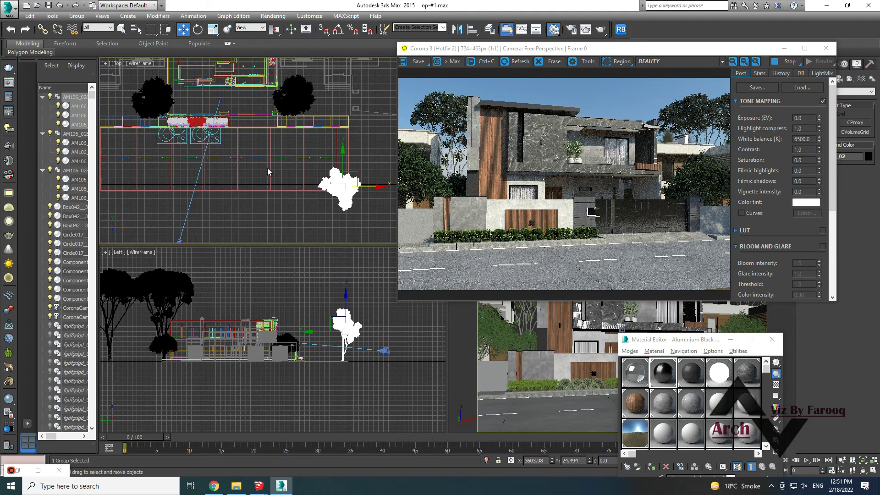
# Fine-tune the tree group's position, shifting it down and right in plan
pyautogui.moveTo(343, 186); pyautogui.dragTo(321, 203)
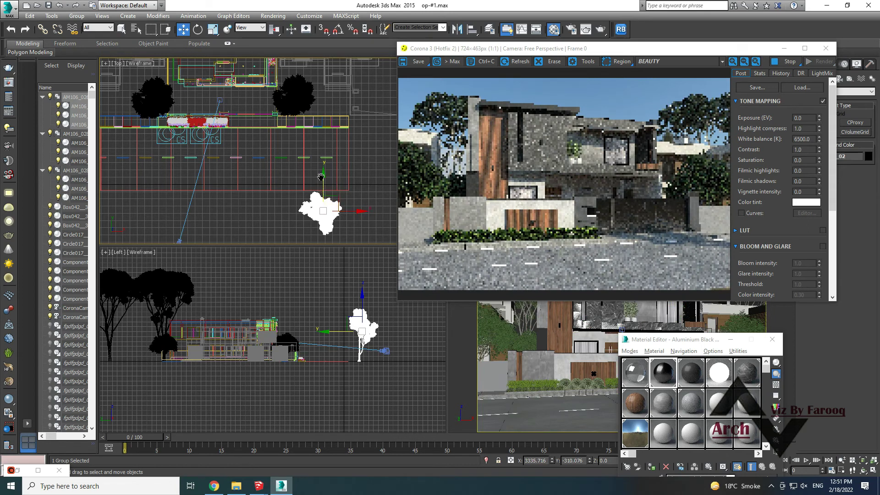
pyautogui.scroll(-2, 321, 177)
pyautogui.moveTo(321, 147); pyautogui.dragTo(321, 169)
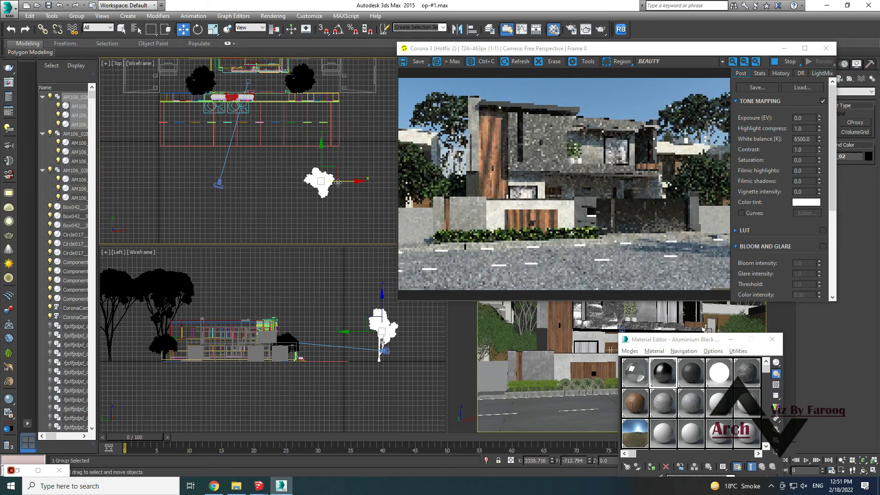
pyautogui.moveTo(338, 182); pyautogui.dragTo(284, 183, button='middle')
pyautogui.scroll(-2, 283, 183)
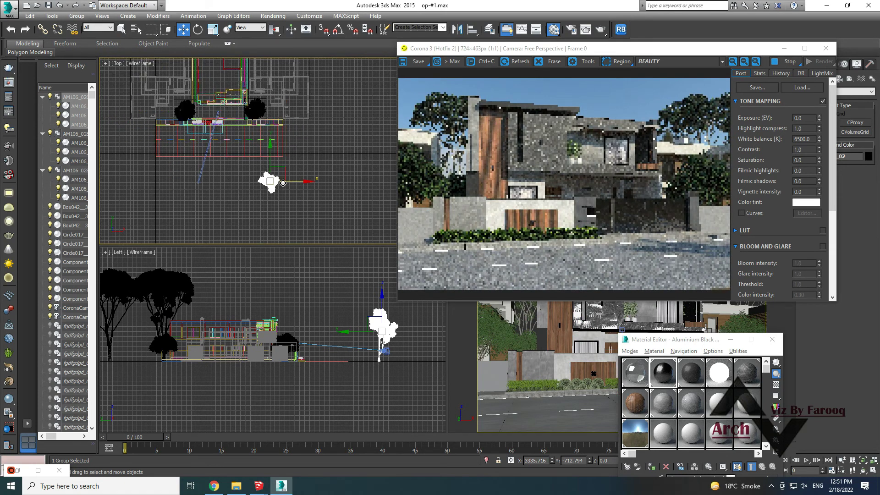
pyautogui.moveTo(283, 182); pyautogui.dragTo(294, 180)
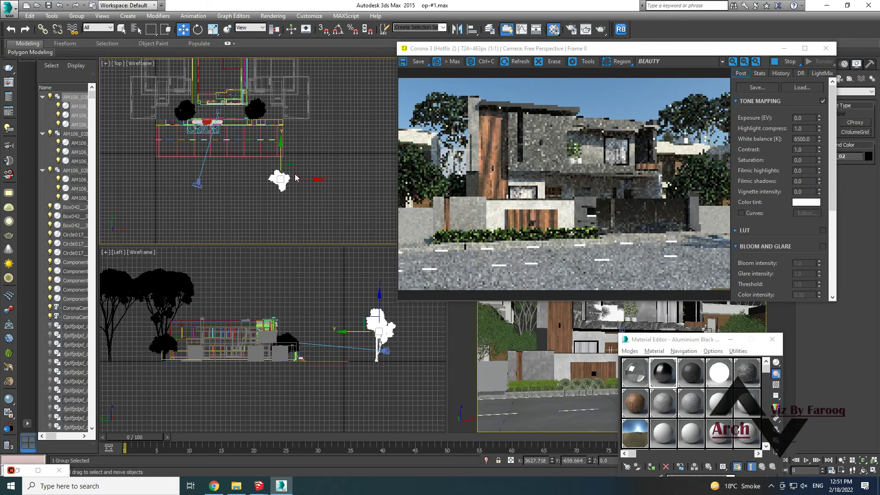
# Shift-drag a copy of the tree to its left and confirm the clone
pyautogui.click(279, 179)
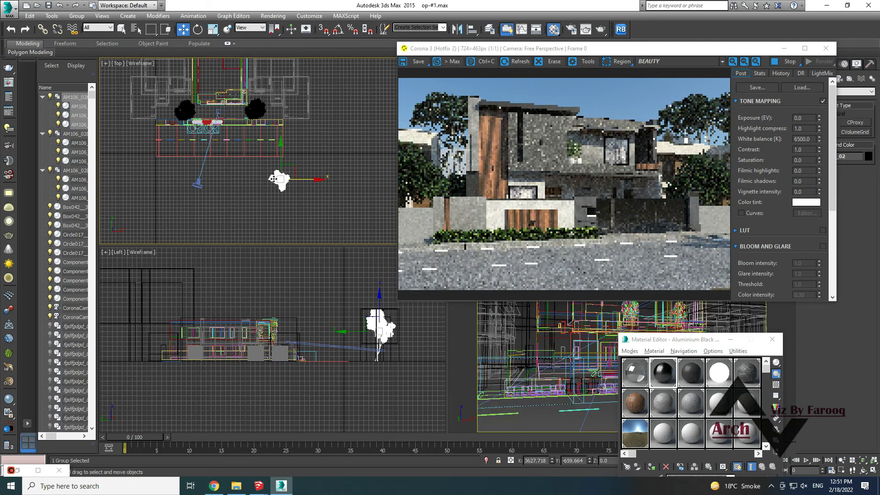
pyautogui.keyDown('shift'); pyautogui.moveTo(274, 179); pyautogui.dragTo(249, 179); pyautogui.keyUp('shift')
pyautogui.click(454, 281)
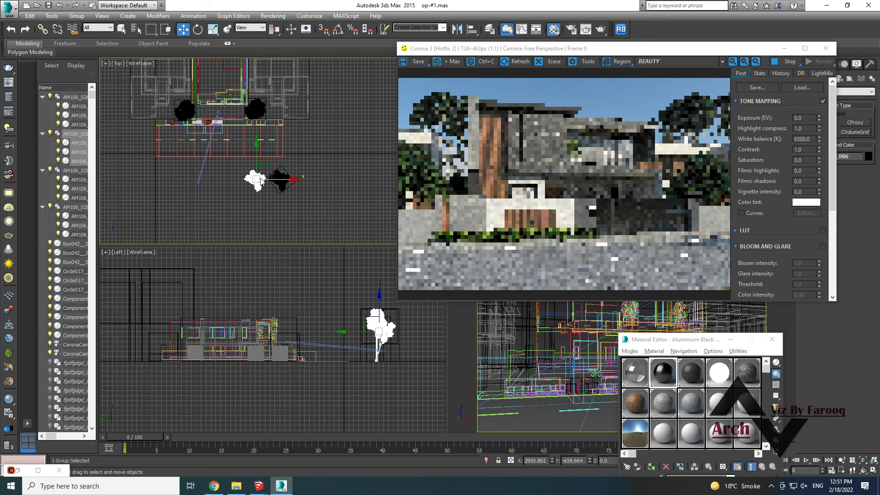
# Move the white tree down in plan and shift it right along X
pyautogui.scroll(5, 262, 183)
pyautogui.moveTo(257, 160); pyautogui.dragTo(269, 129, button='middle')
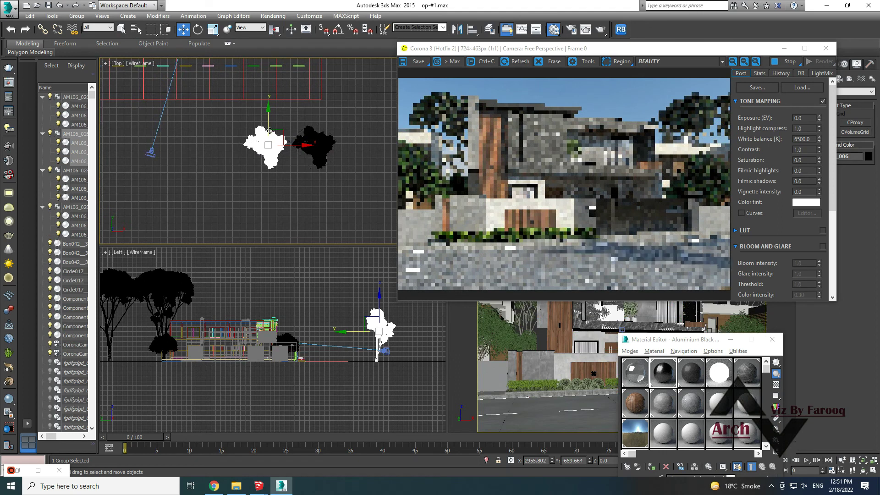
pyautogui.moveTo(270, 130); pyautogui.dragTo(269, 141)
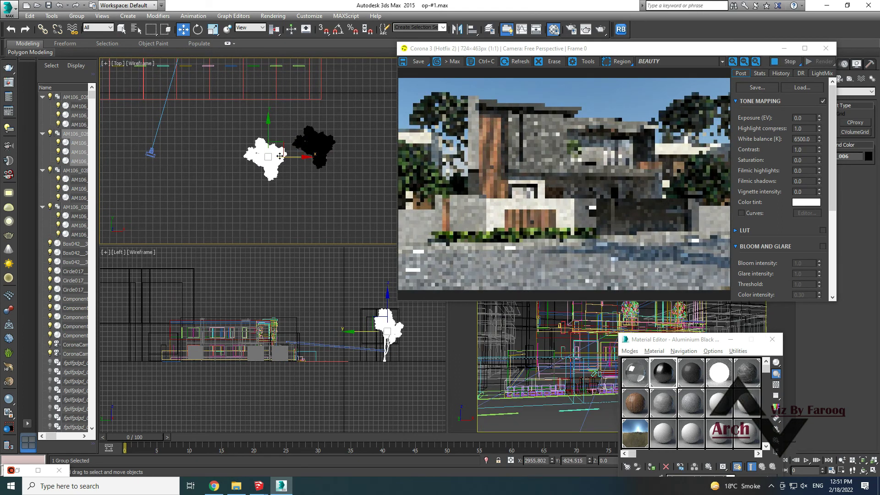
pyautogui.moveTo(682, 343)
pyautogui.mouseDown()
pyautogui.moveTo(491, 75)
pyautogui.moveTo(670, 369)
pyautogui.mouseUp()
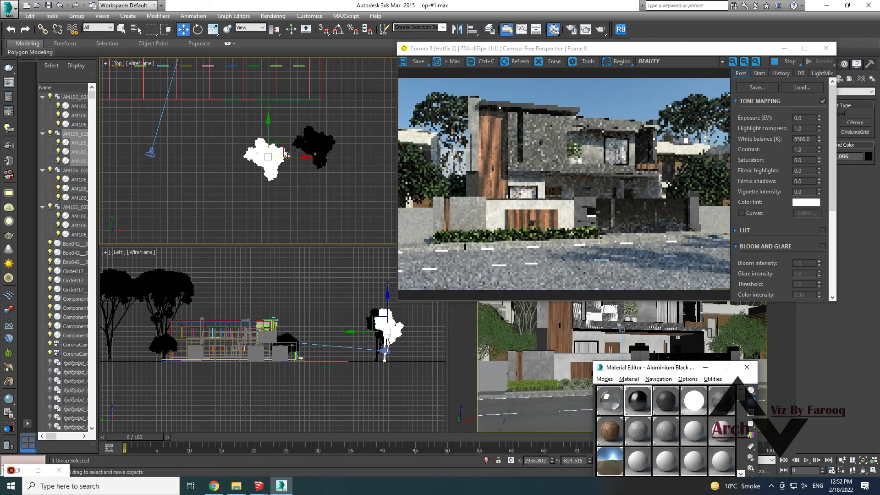
pyautogui.moveTo(288, 157); pyautogui.dragTo(299, 158)
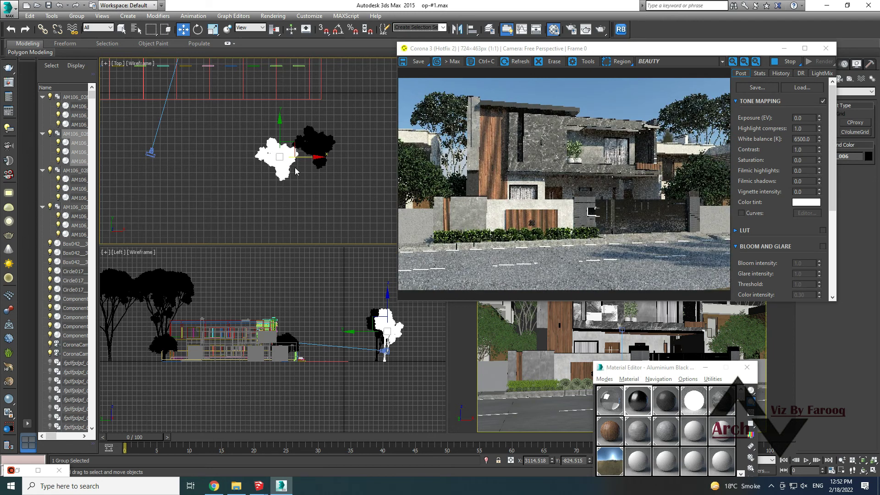
# Clone the tree group with a Shift-drag, confirm, and nudge the copy up and right
pyautogui.scroll(-2, 295, 172)
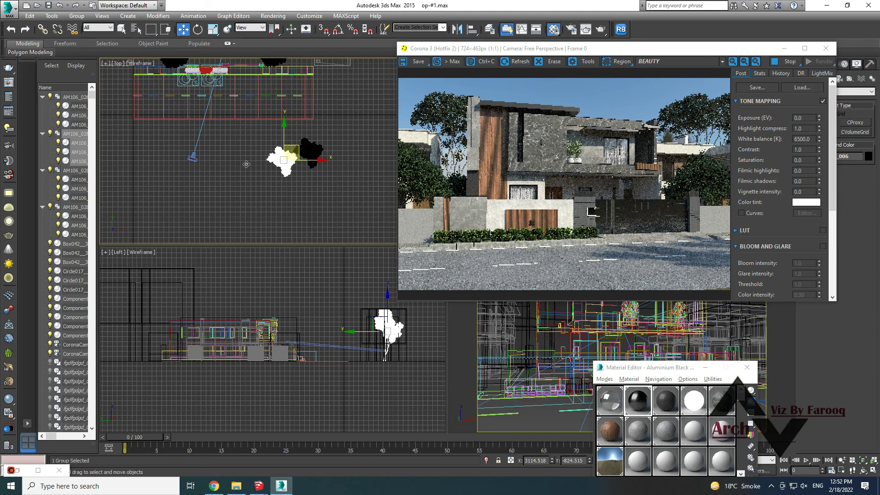
pyautogui.keyDown('shift'); pyautogui.moveTo(246, 164); pyautogui.dragTo(196, 181); pyautogui.keyUp('shift')
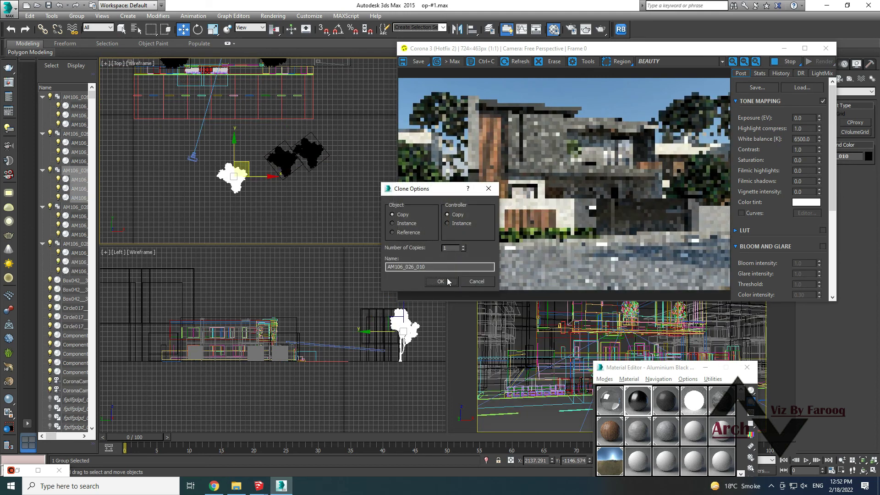
pyautogui.click(448, 279)
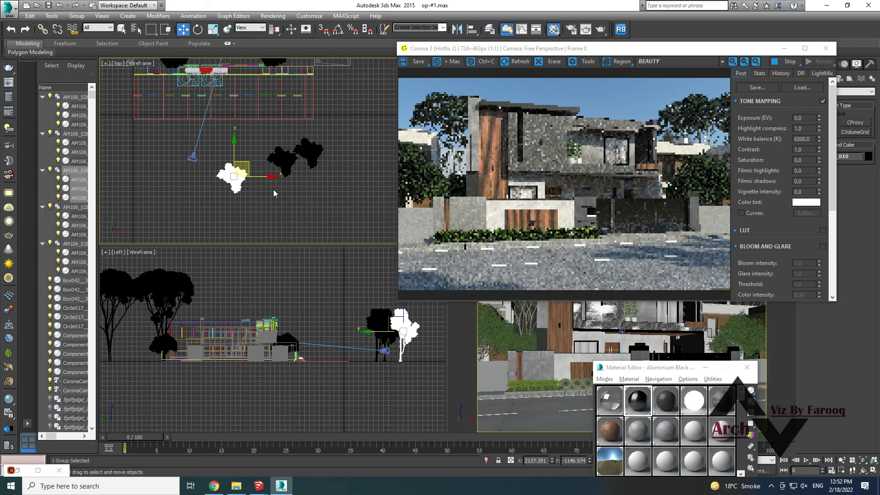
pyautogui.moveTo(246, 166); pyautogui.dragTo(253, 162)
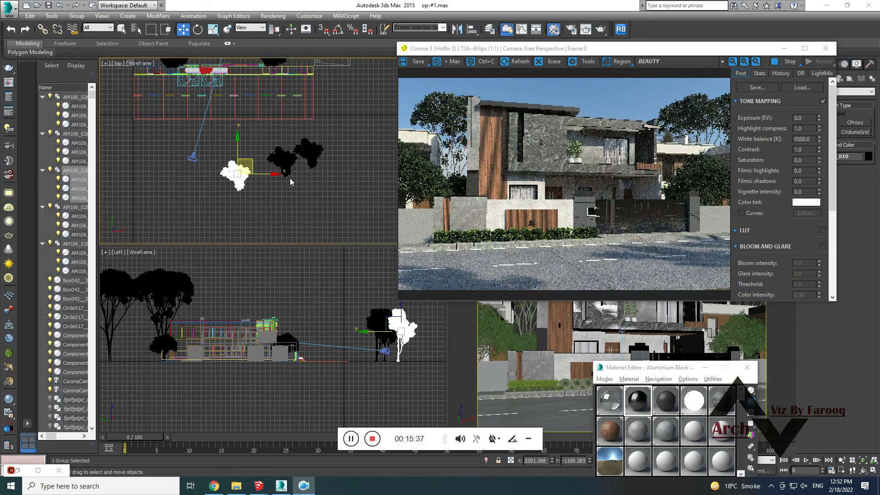
# Deselect the trees by clicking empty space in the Top viewport
pyautogui.click(332, 197)
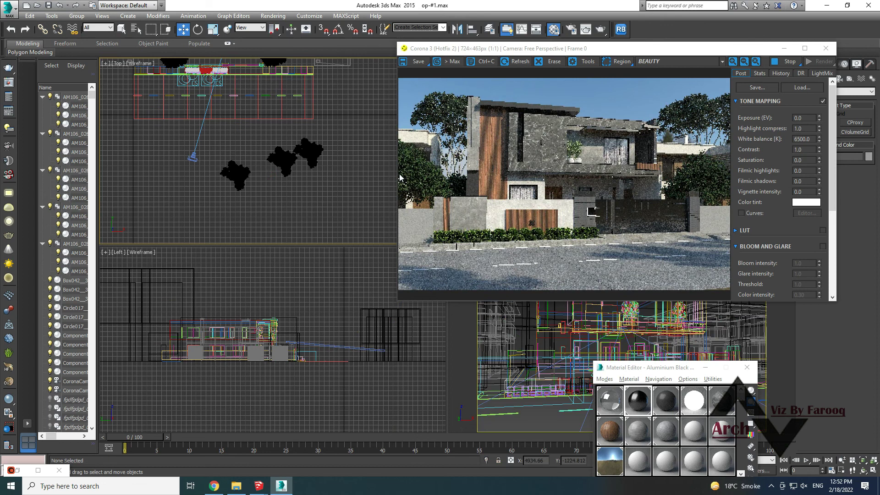